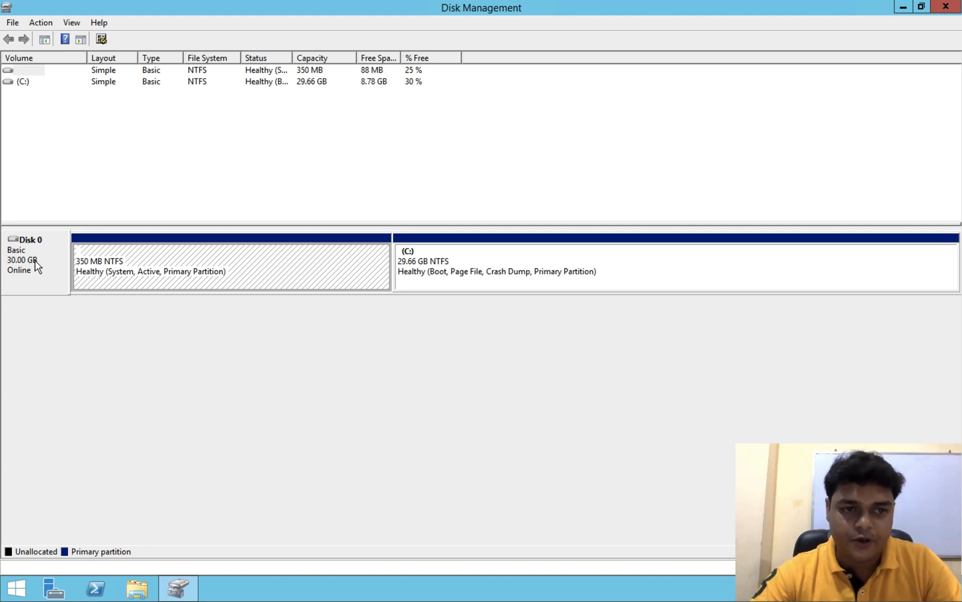
Step: Switch to the AWS console in the browser and open the list of EC2 volumes
key("ctrl+Right")
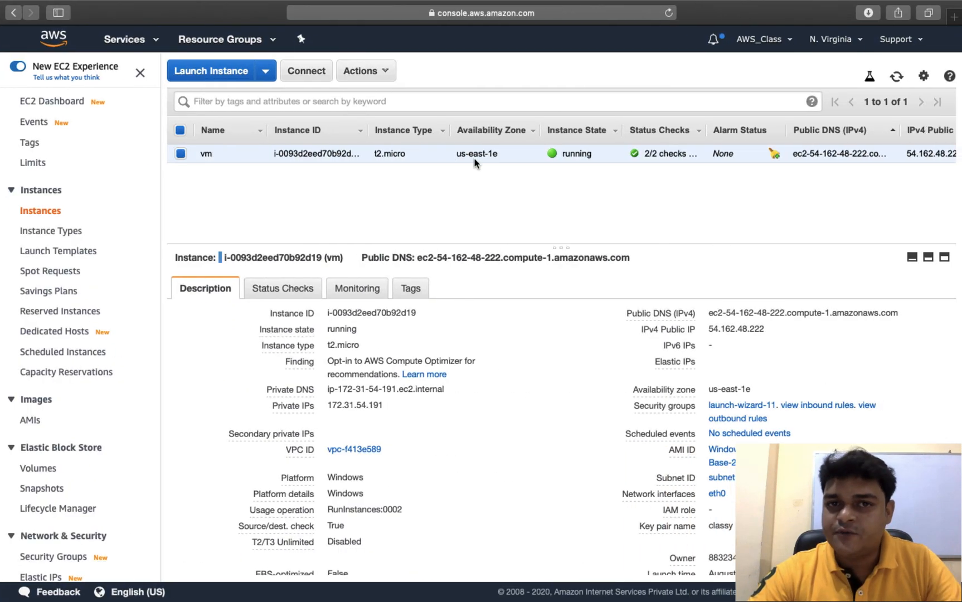
left_click(66, 102)
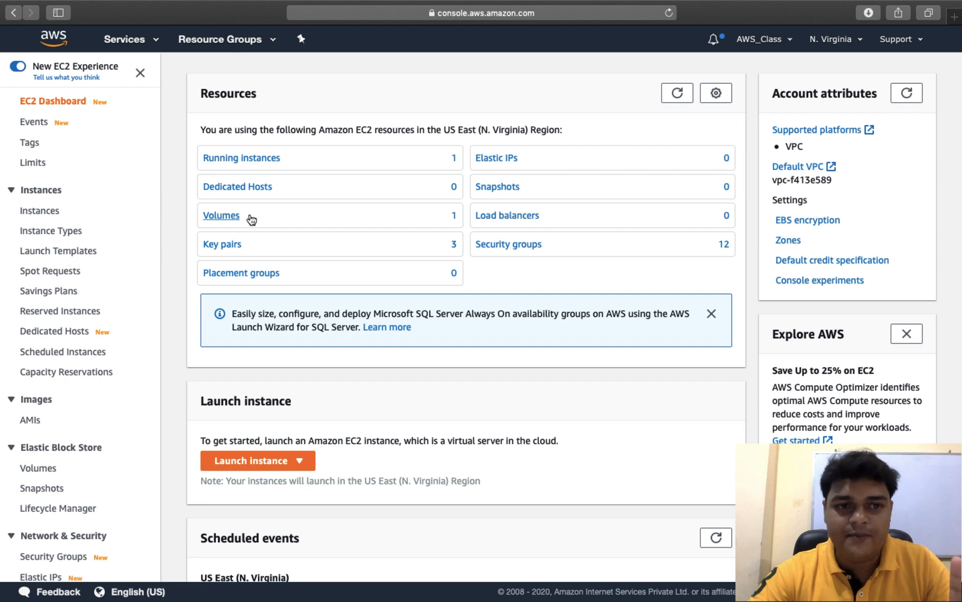
left_click(222, 217)
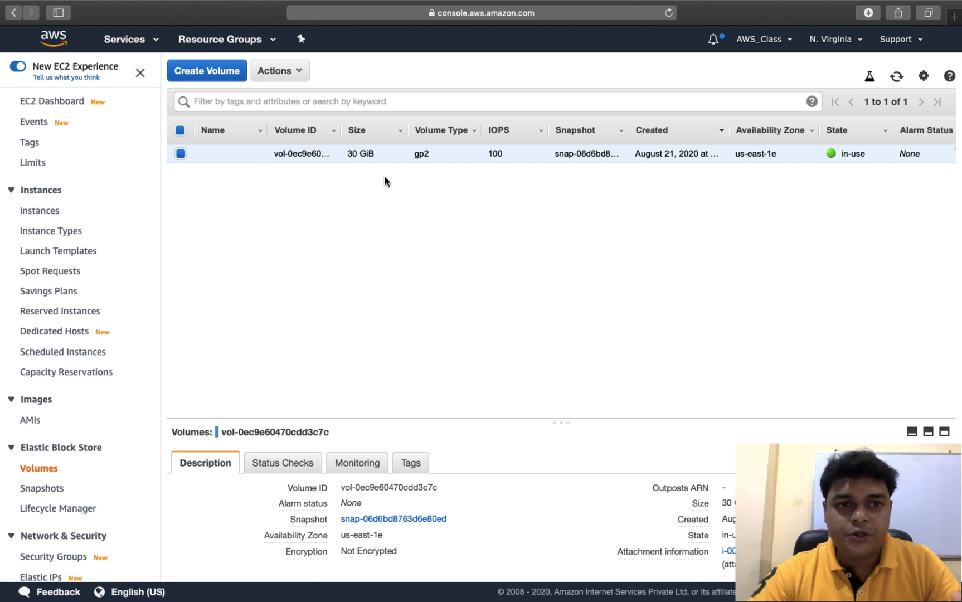
Step: Create a 15 GiB General Purpose SSD (gp2) volume in availability zone us-east-1a
left_click(205, 76)
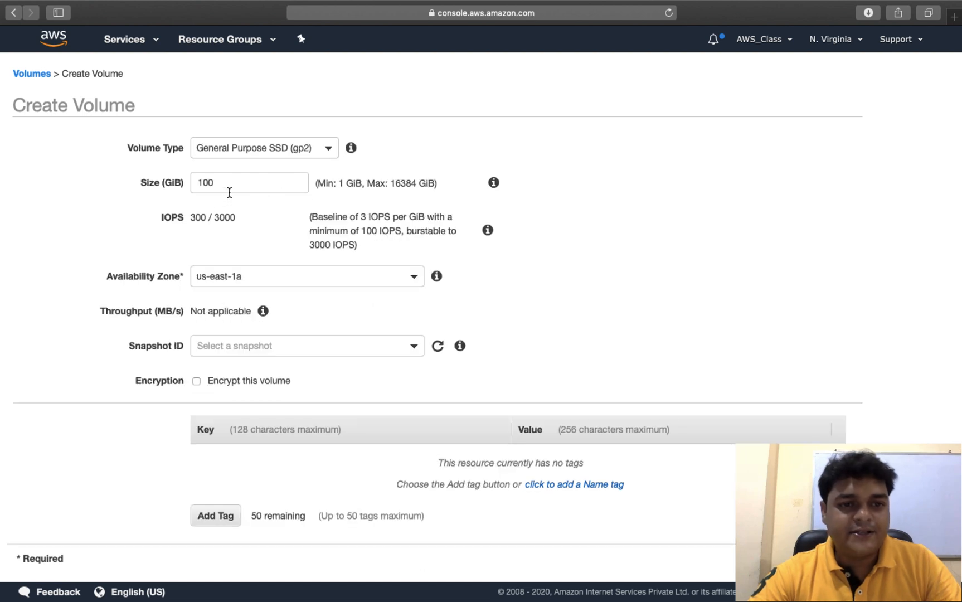
double_click(229, 188)
type("15")
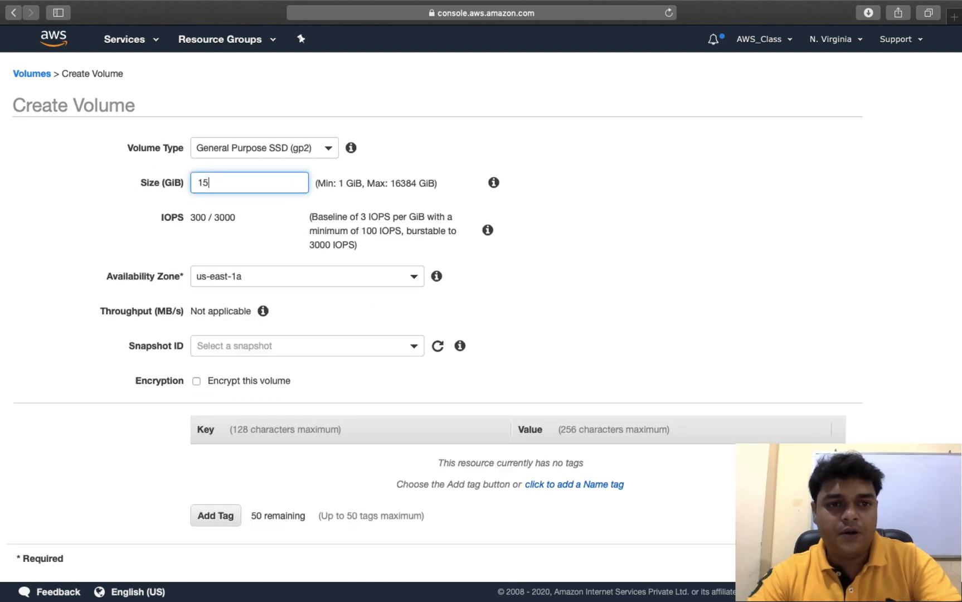
left_click(691, 211)
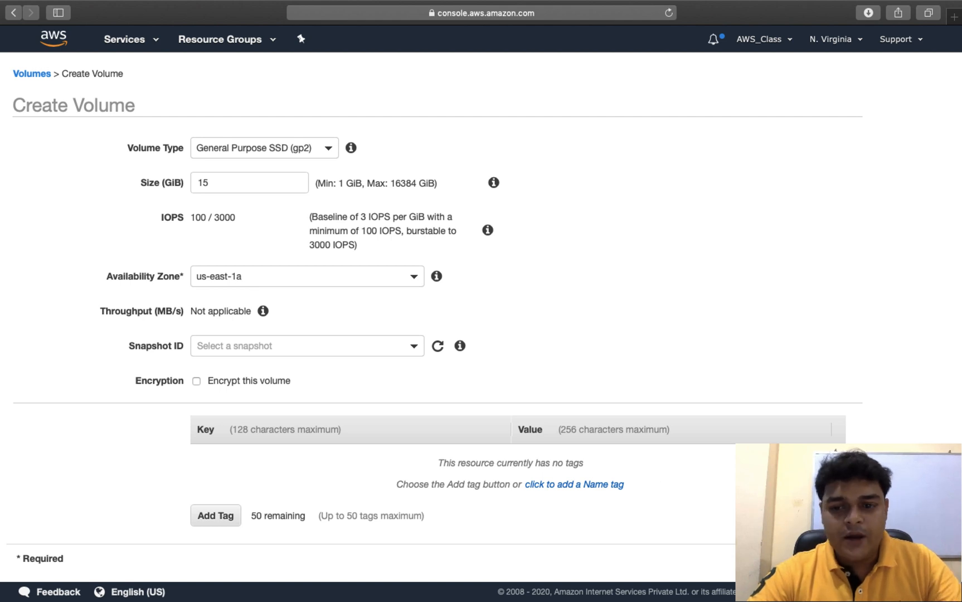
left_click(822, 558)
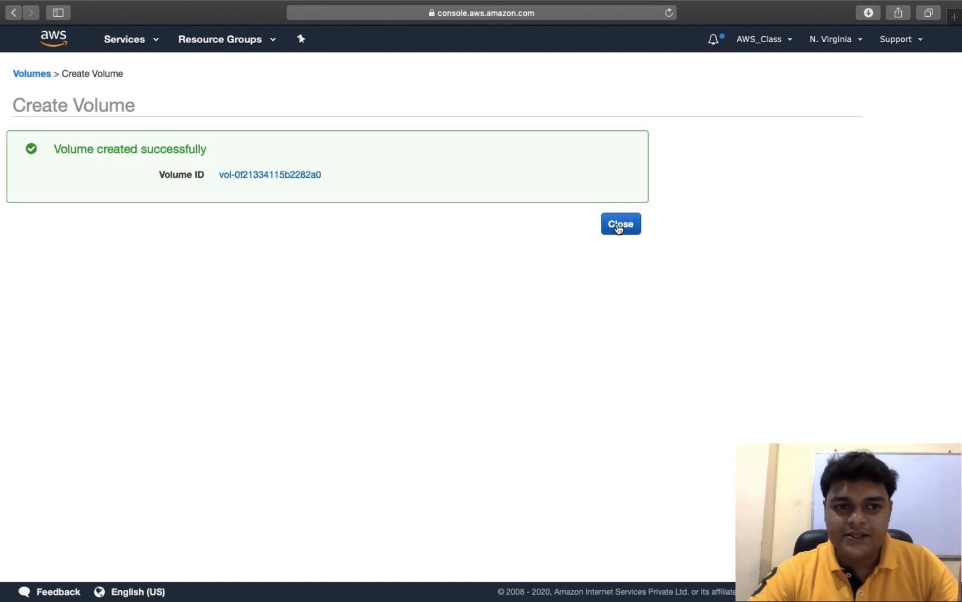
left_click(619, 228)
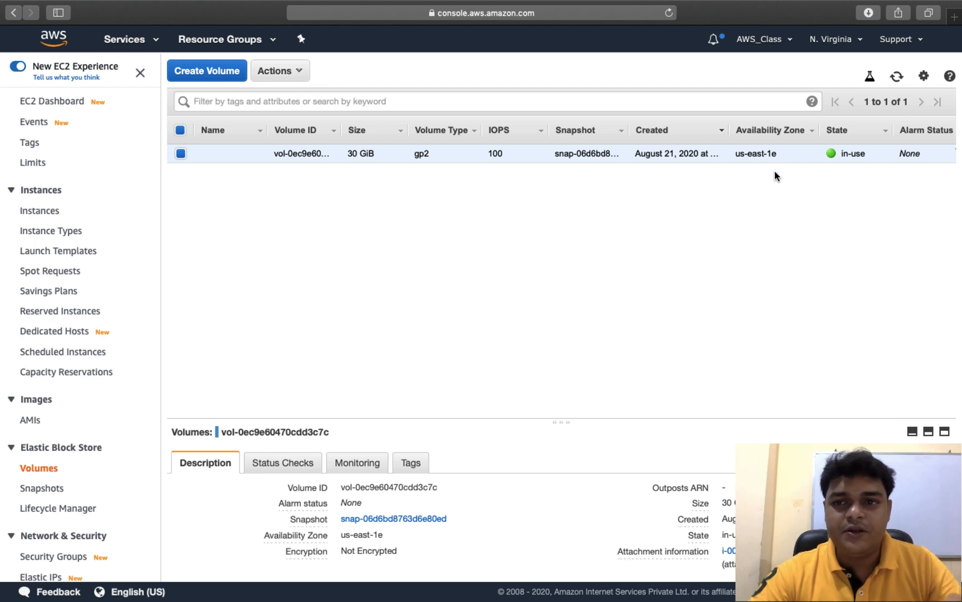
Step: Create a 15 GiB General Purpose SSD (gp2) volume in availability zone us-east-1e
left_click(215, 76)
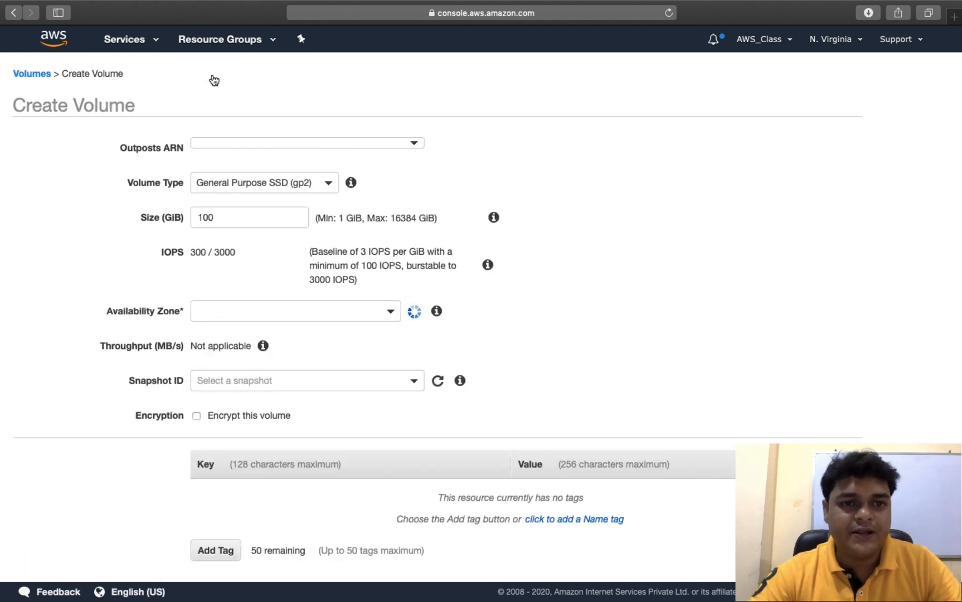
double_click(235, 186)
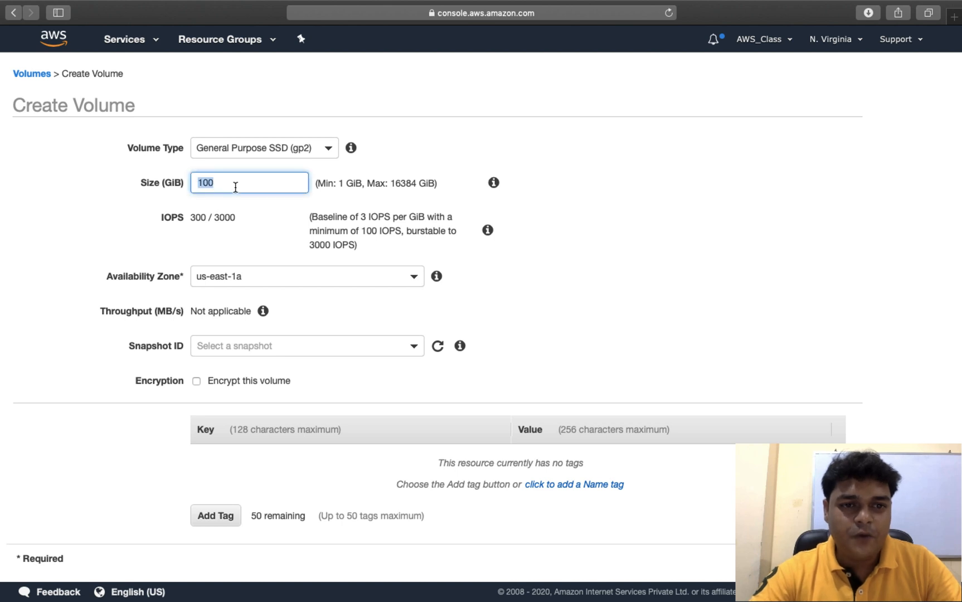
left_click(234, 187)
key("BackSpace")
key("BackSpace")
key("BackSpace")
type("15")
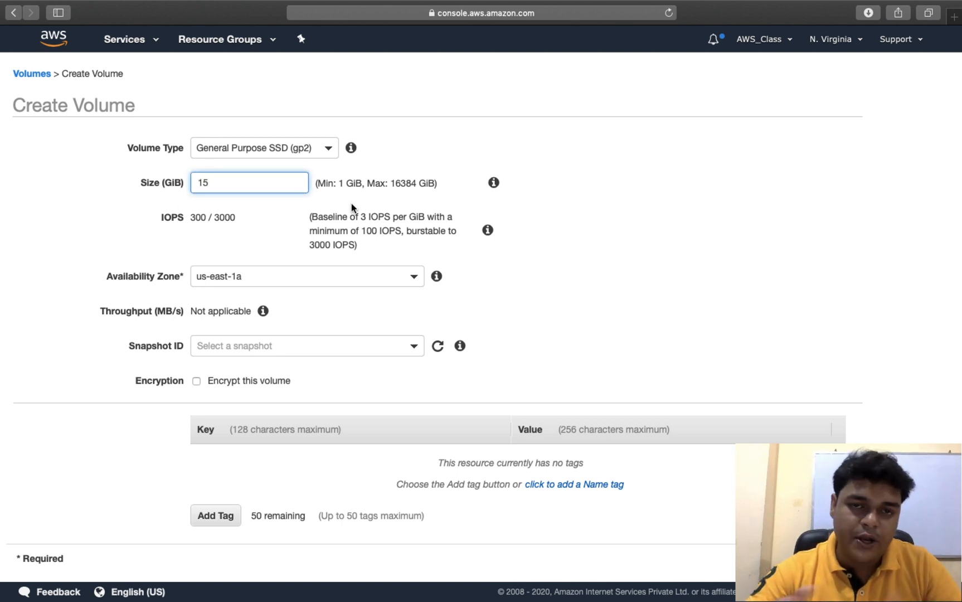
left_click(296, 277)
left_click(243, 388)
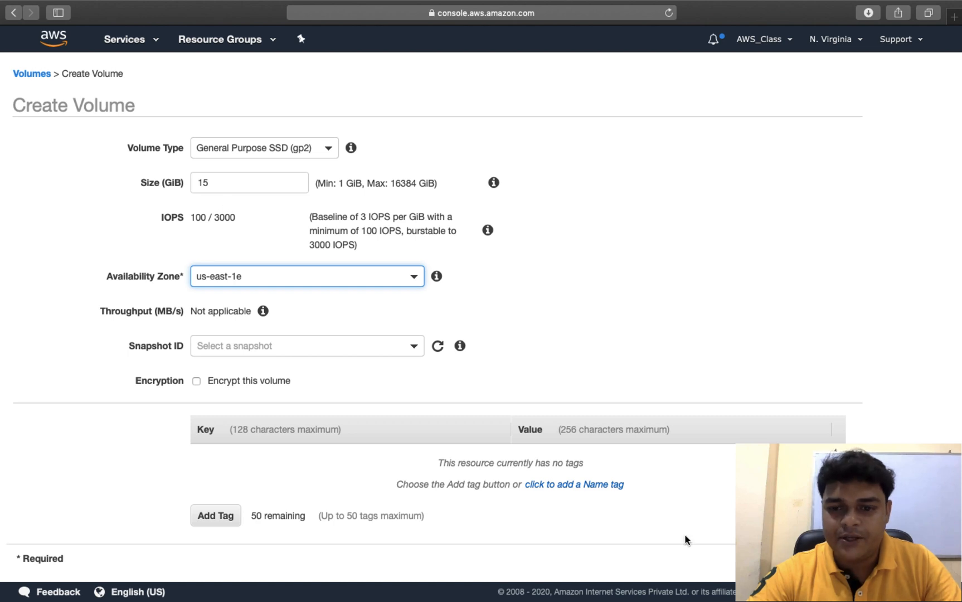
left_click(819, 559)
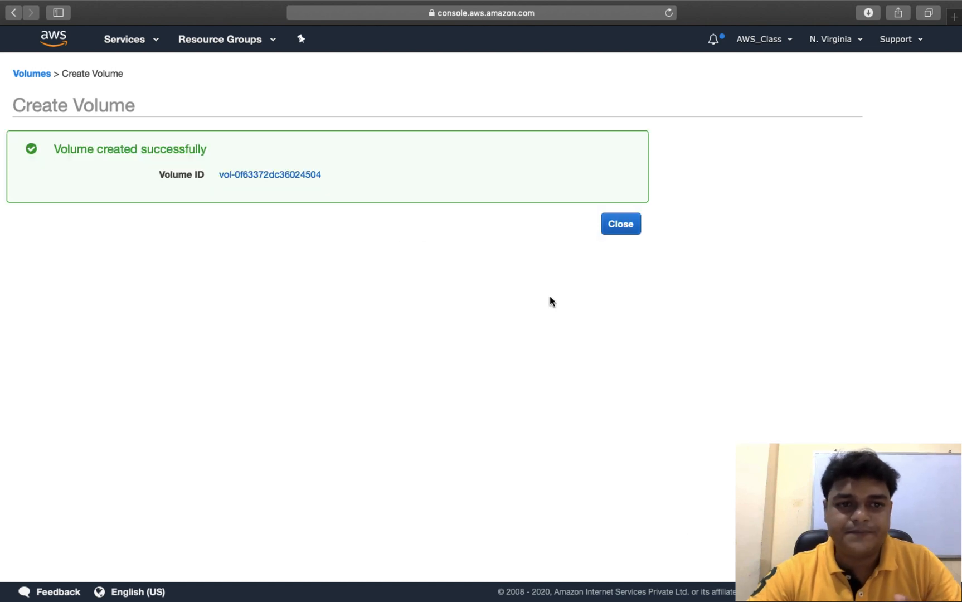
left_click(620, 224)
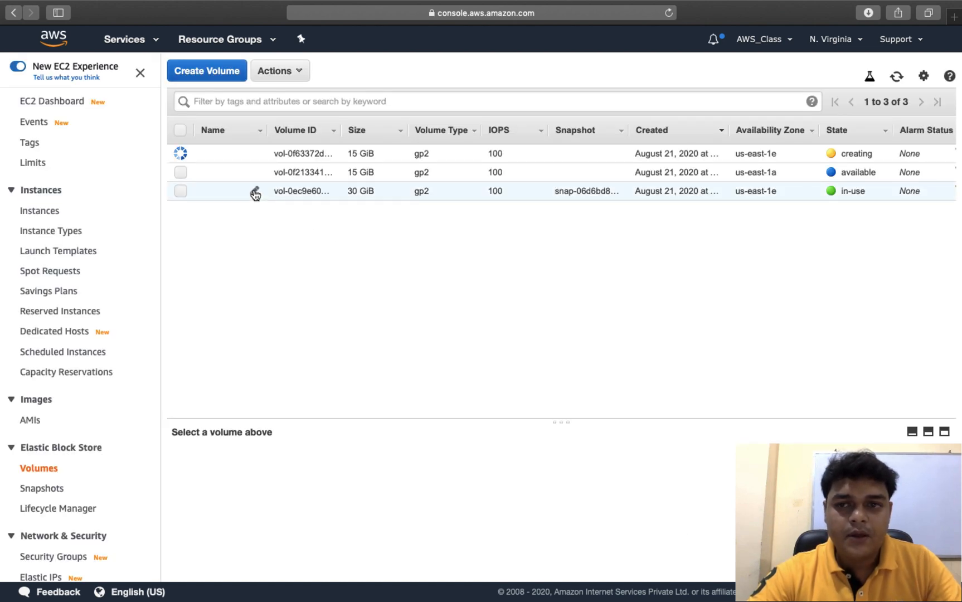
Step: Delete the 15 GiB volume in us-east-1a and refresh the volume list
left_click(182, 132)
left_click(181, 131)
left_click(180, 173)
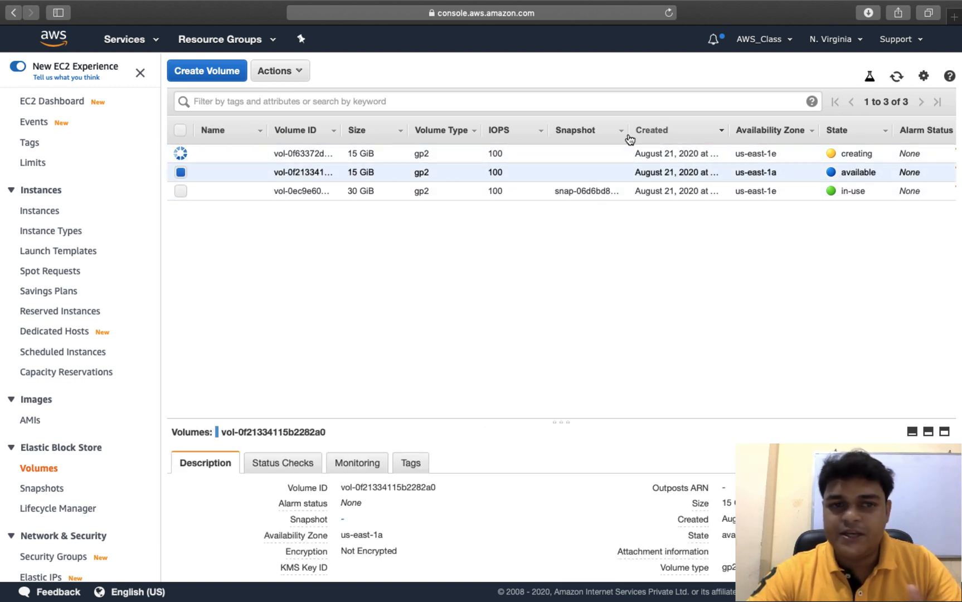
left_click(297, 73)
left_click(294, 126)
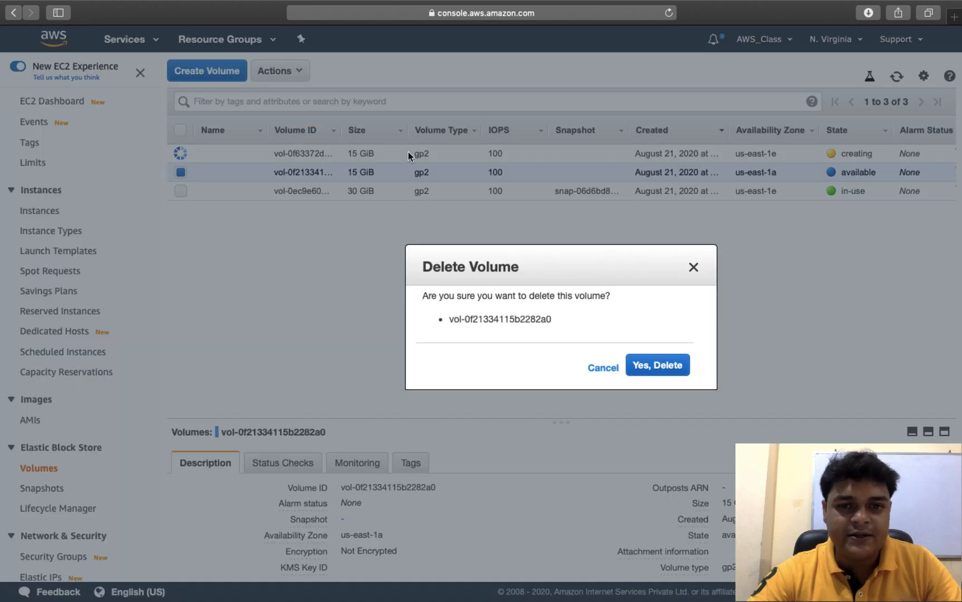
left_click(667, 378)
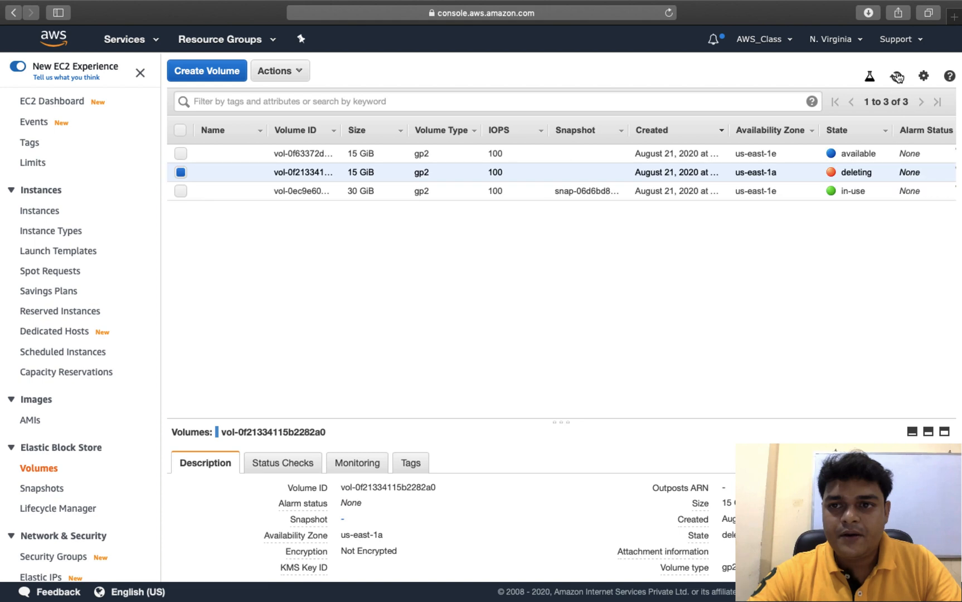
left_click(896, 76)
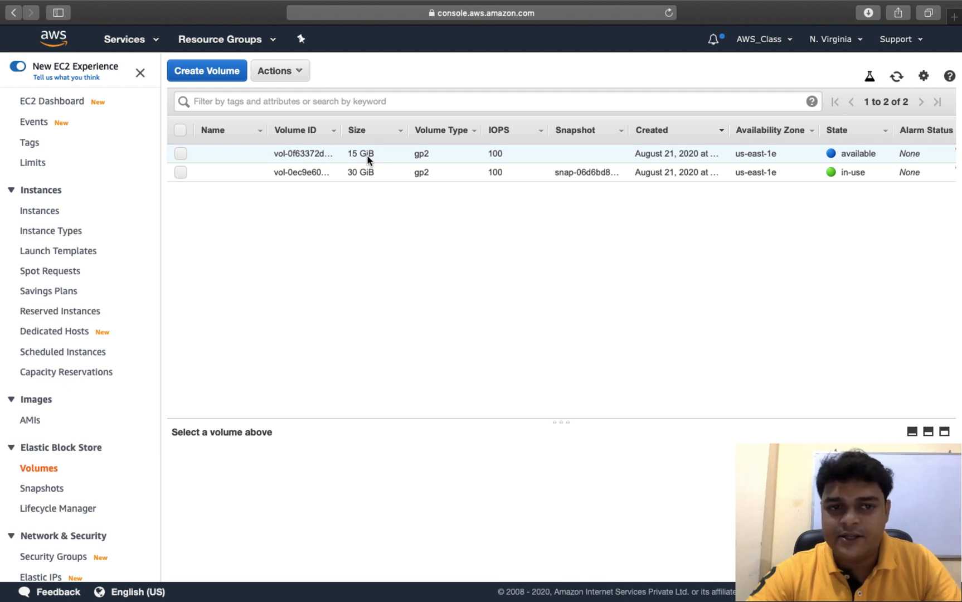
Step: Attach the 15 GiB volume in us-east-1e to the running instance vm
right_click(181, 152)
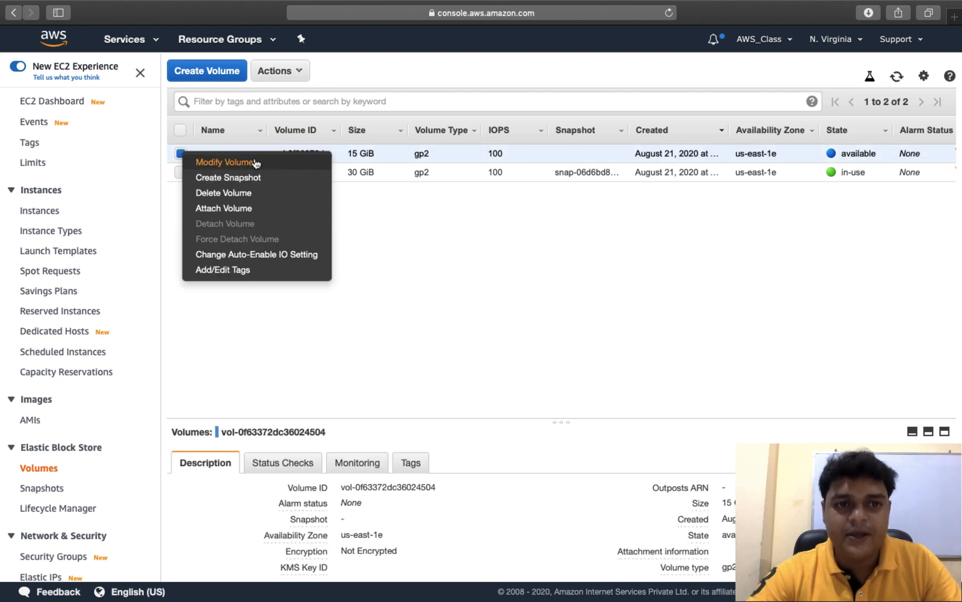
left_click(475, 250)
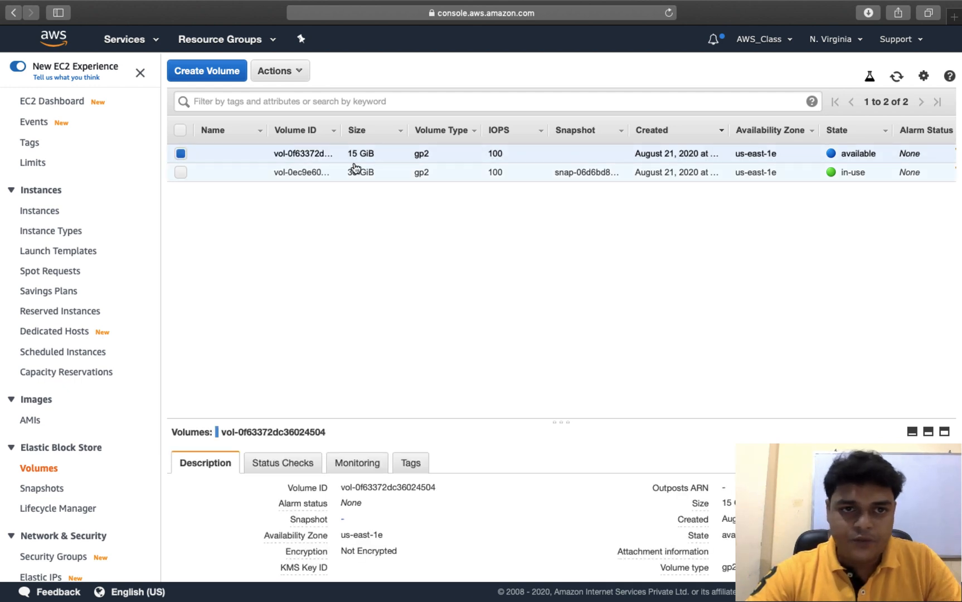
left_click(287, 72)
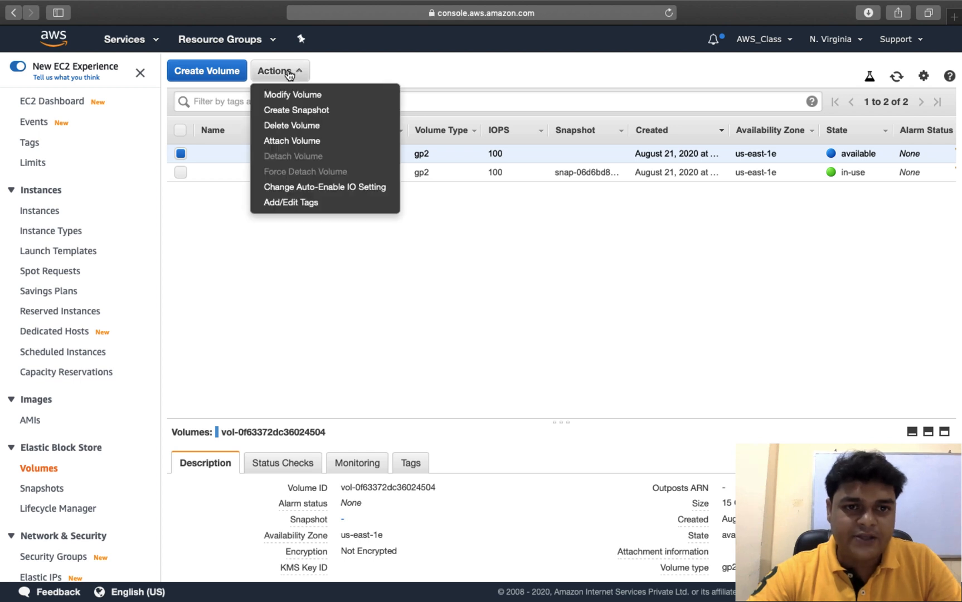
left_click(306, 143)
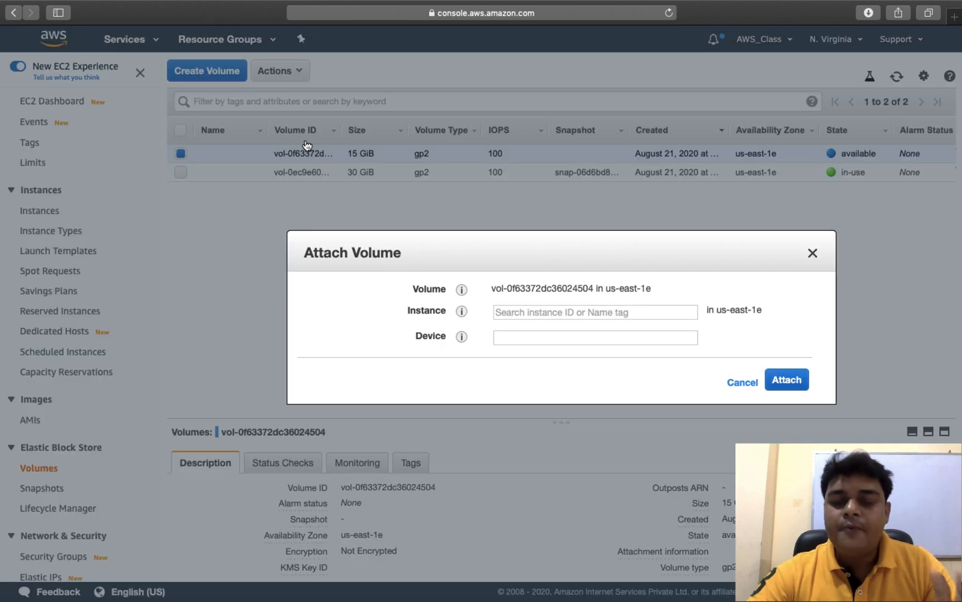
left_click(545, 310)
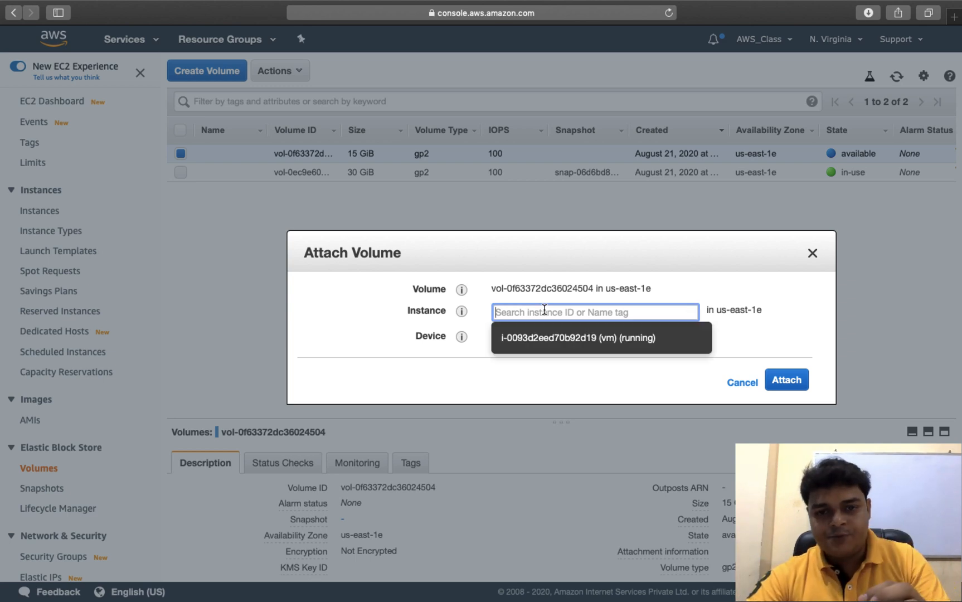
left_click(563, 343)
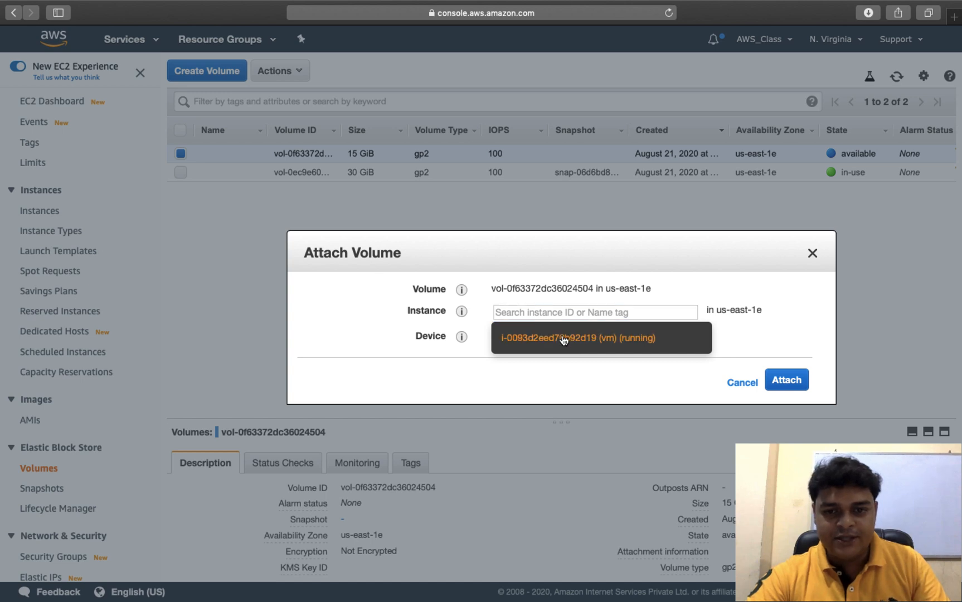
left_click(787, 394)
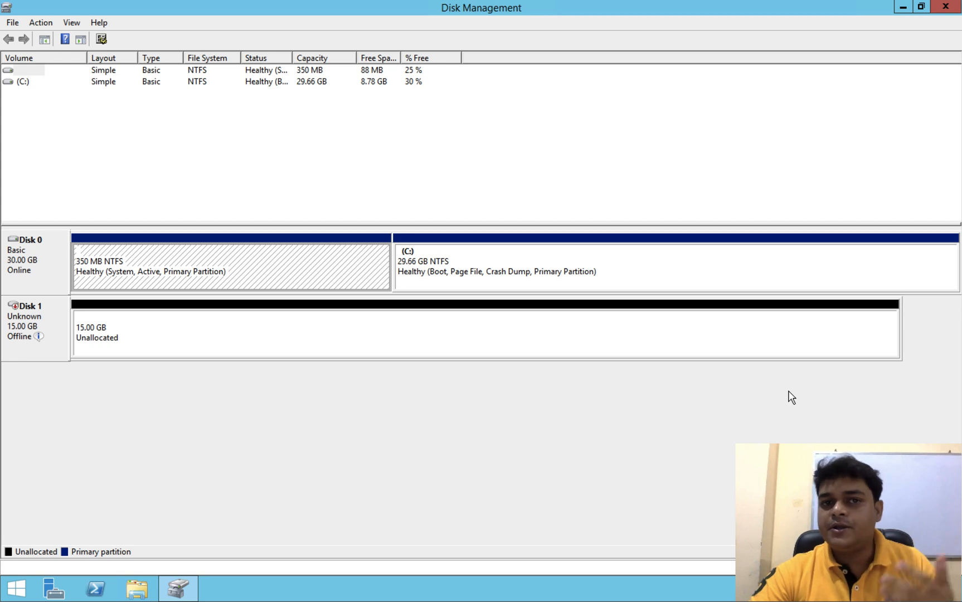
Step: In the server's Disk Management, bring Disk 1 online and initialize it with the MBR partition style
right_click(24, 323)
left_click(56, 328)
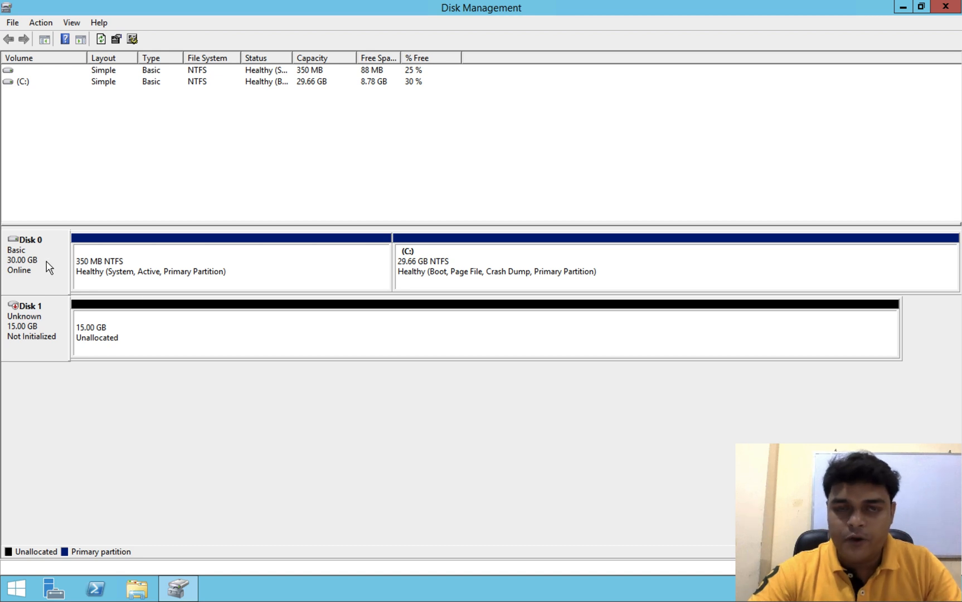
right_click(25, 306)
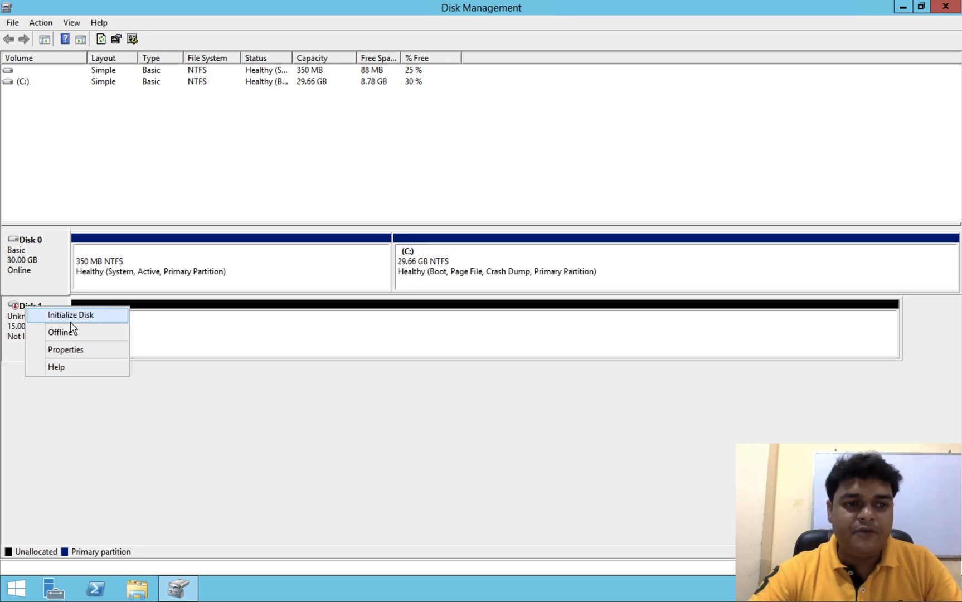
left_click(71, 316)
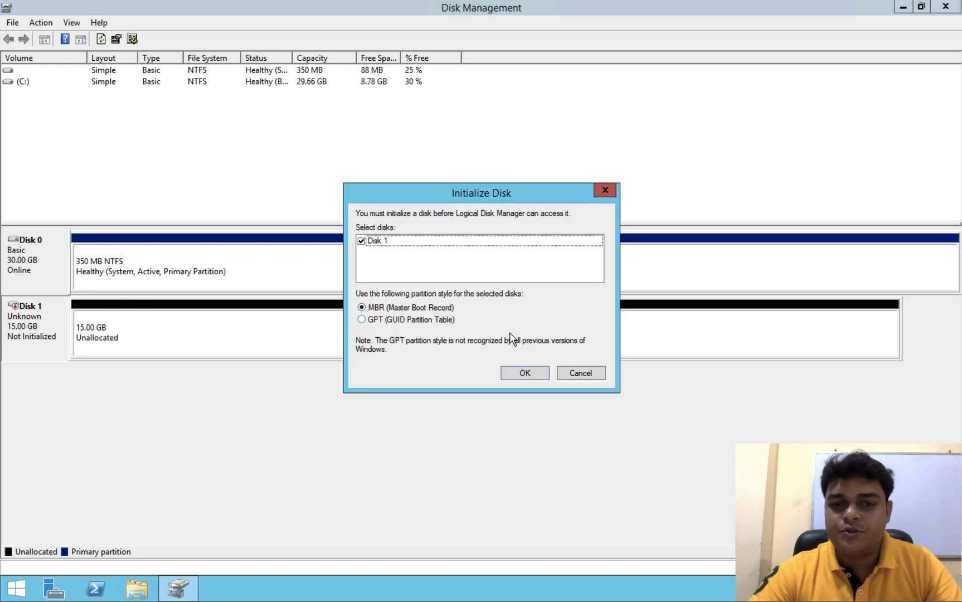
left_click(525, 372)
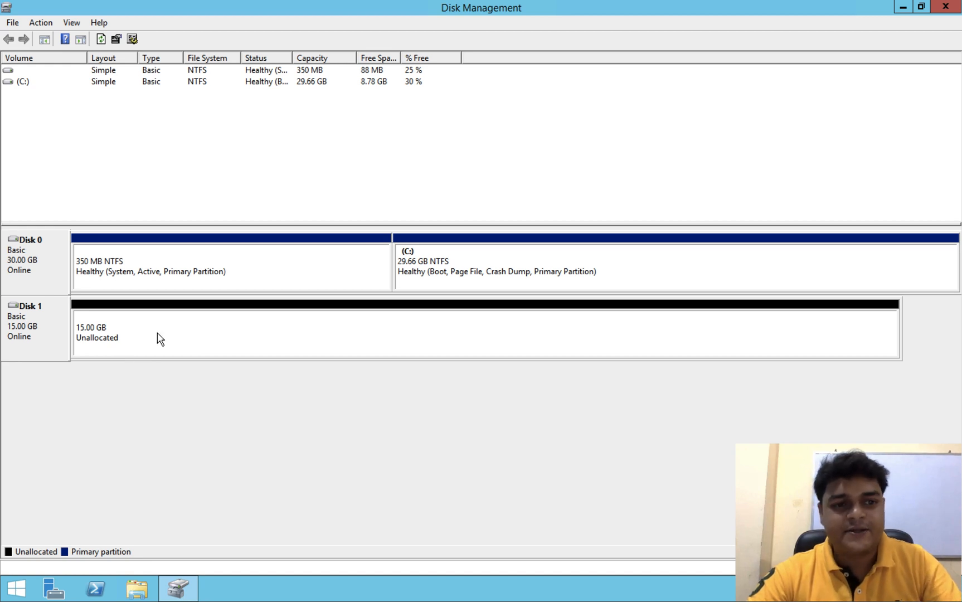
Step: Create a 15357 MB simple volume on Disk 1, quick-formatted as NTFS with the label New Volume, and open it in File Explorer
right_click(141, 330)
left_click(200, 333)
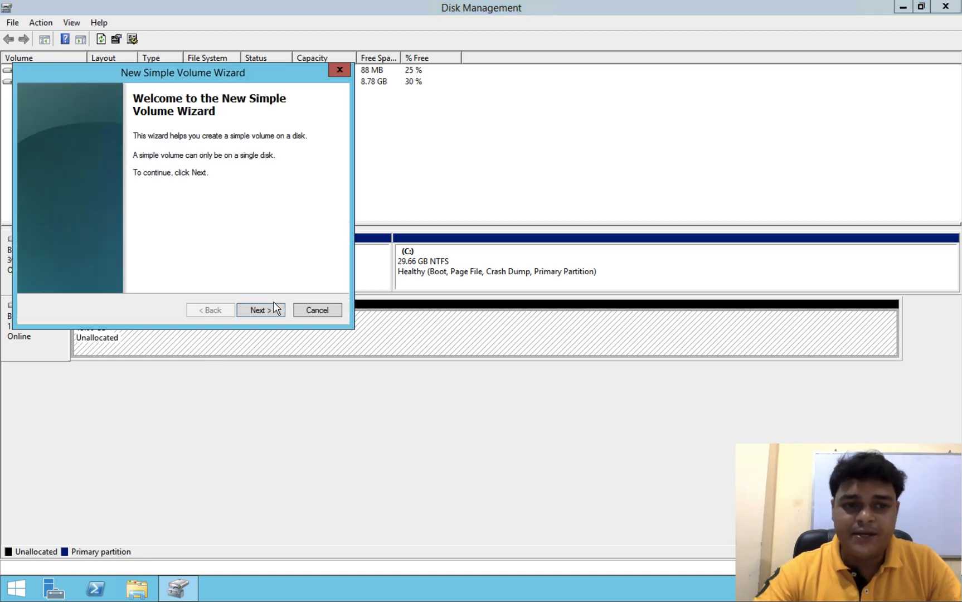
left_click(269, 315)
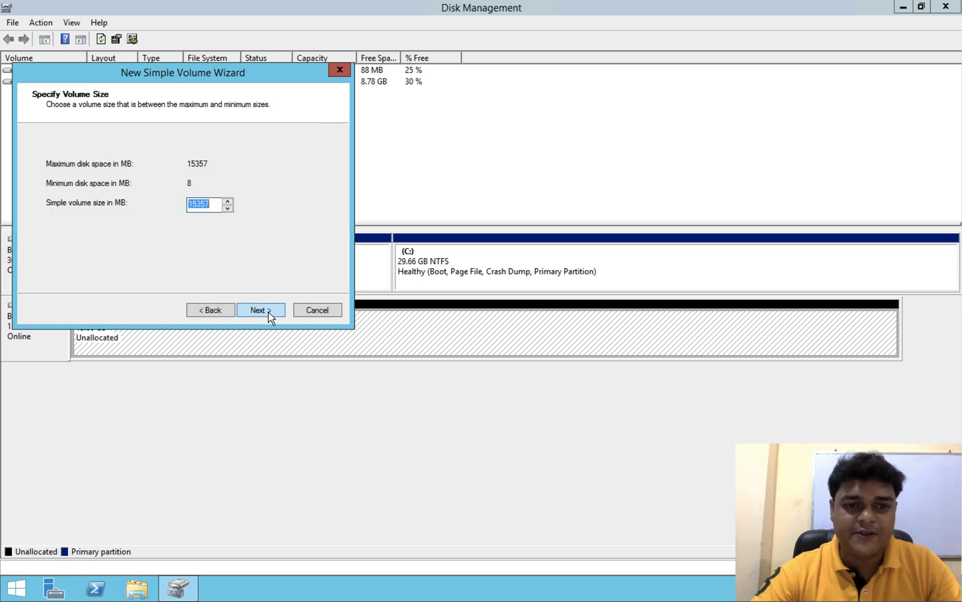
left_click(266, 311)
left_click(266, 311)
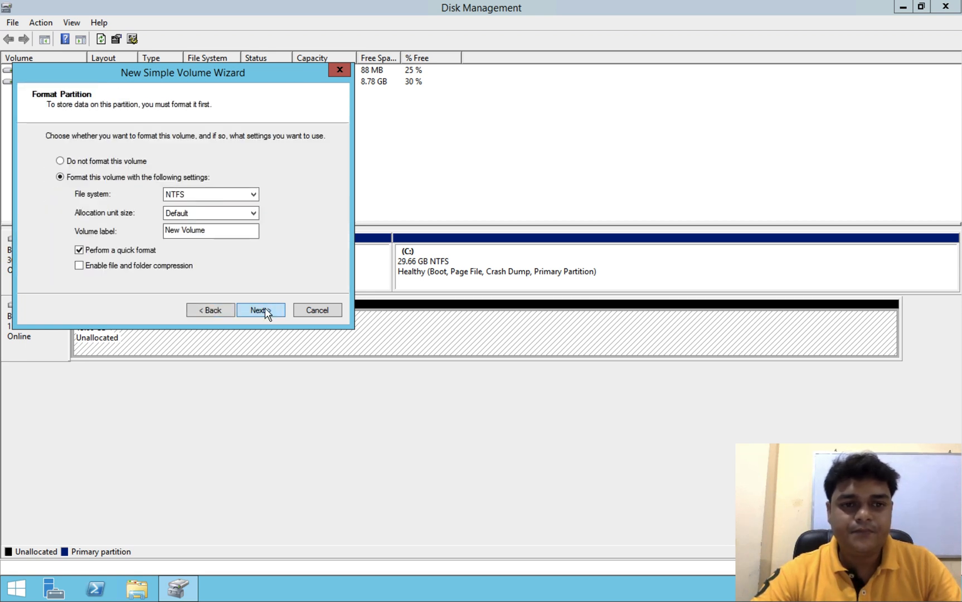
left_click(266, 311)
left_click(264, 310)
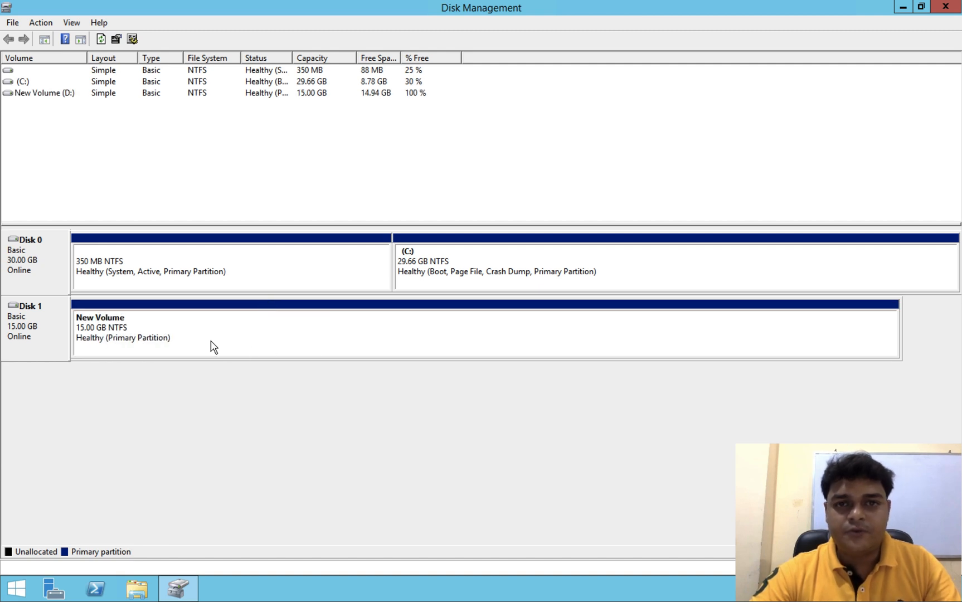
right_click(208, 337)
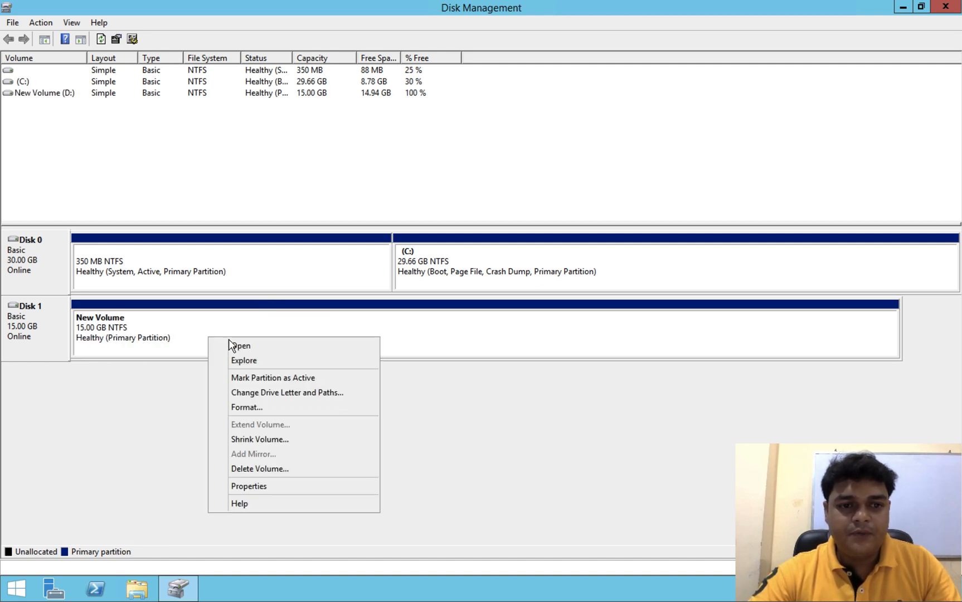
left_click(254, 346)
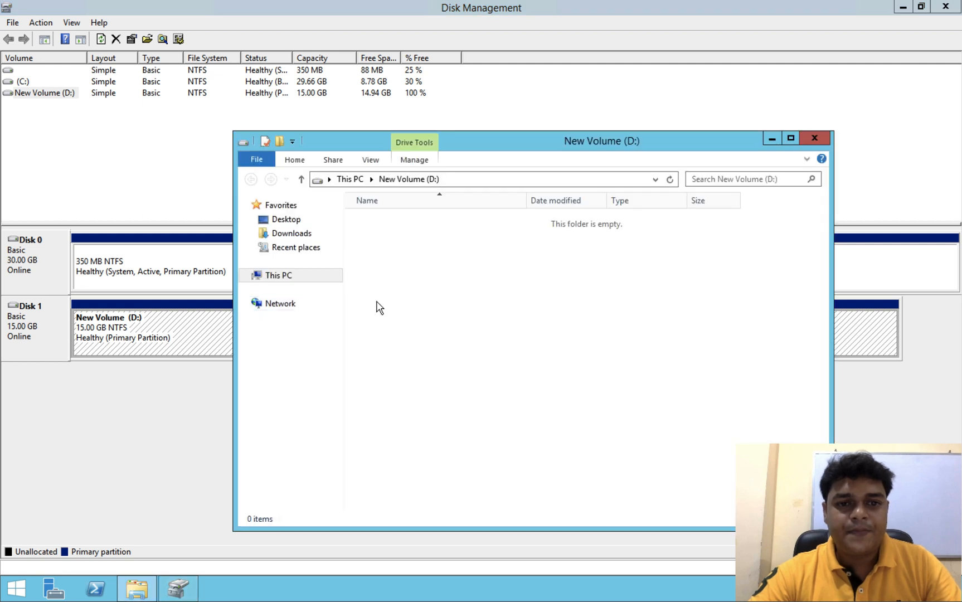
Step: Create a folder named test on the New Volume (D:) drive
right_click(429, 320)
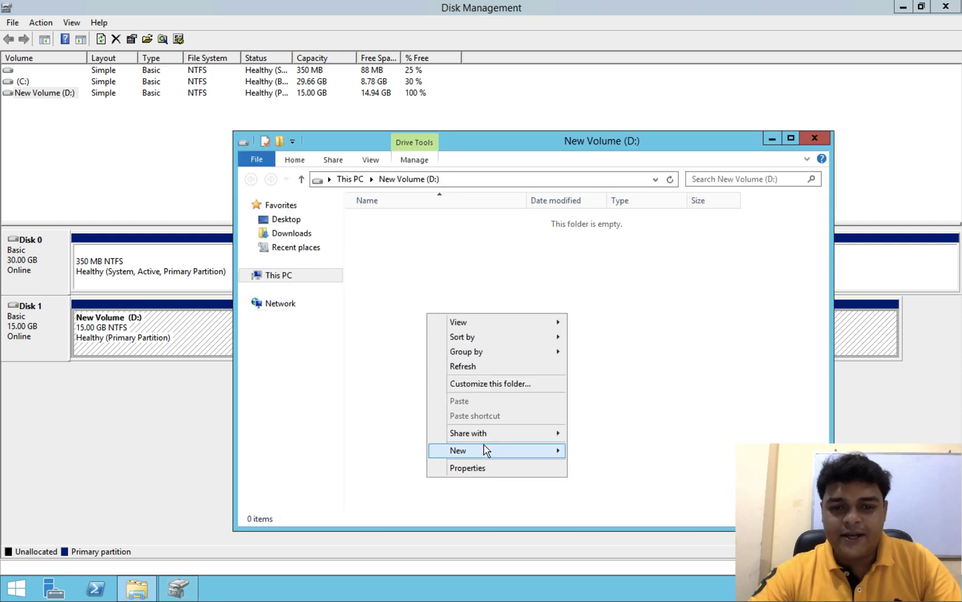
mouse_move(503, 451)
left_click(592, 451)
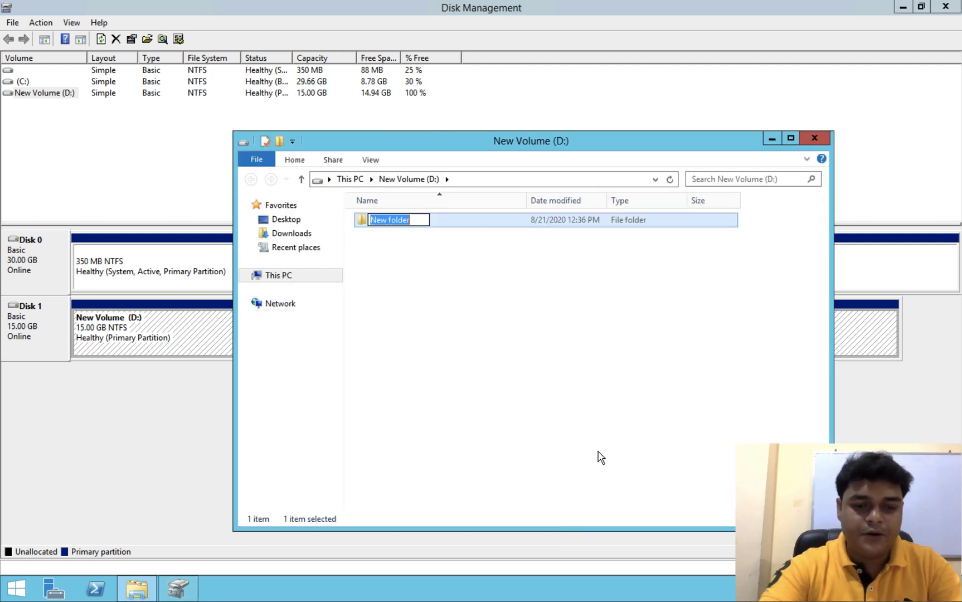
type("test")
left_click(382, 285)
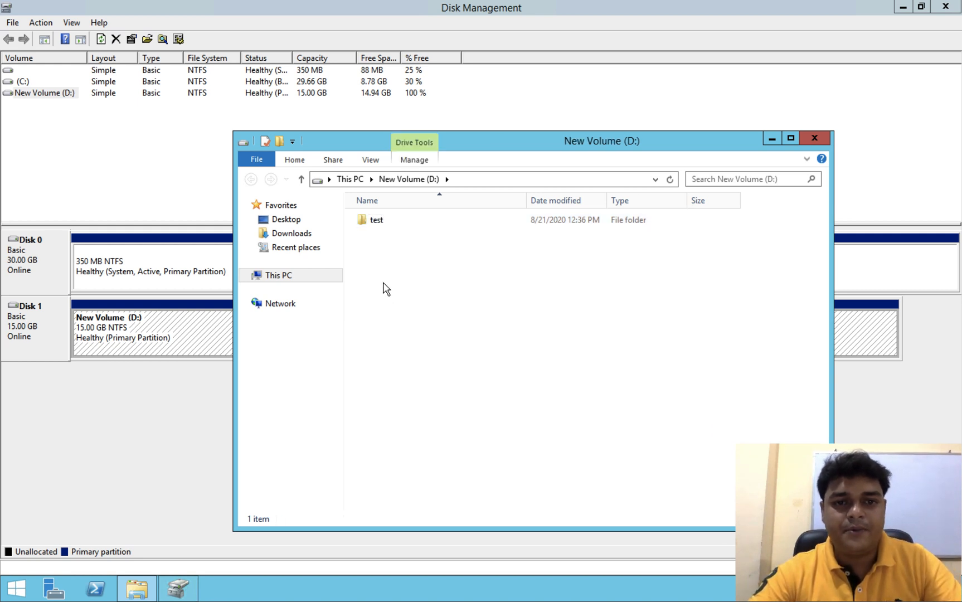
Step: Open the test folder and create a text document in it with the default name
double_click(377, 221)
right_click(418, 292)
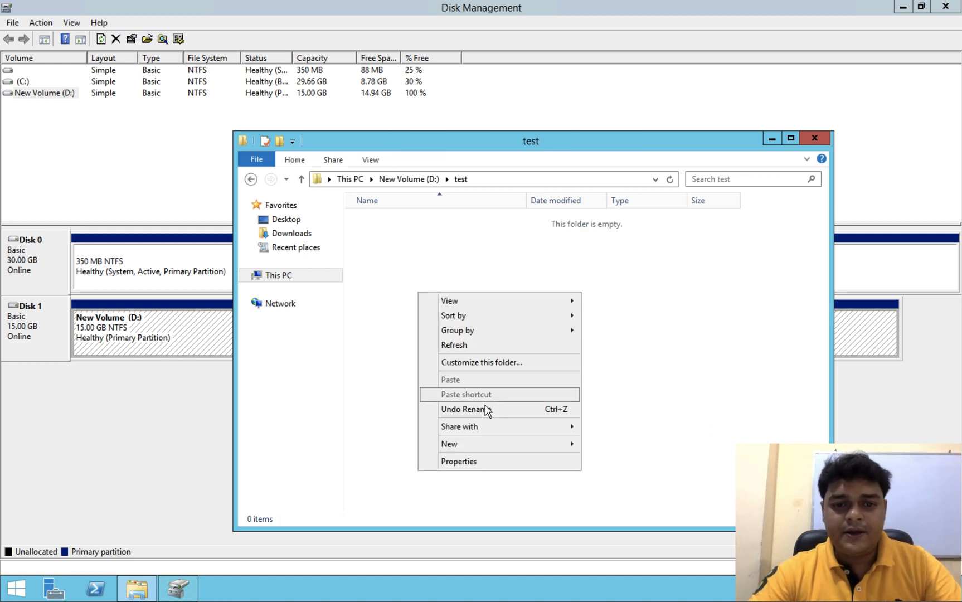
mouse_move(482, 446)
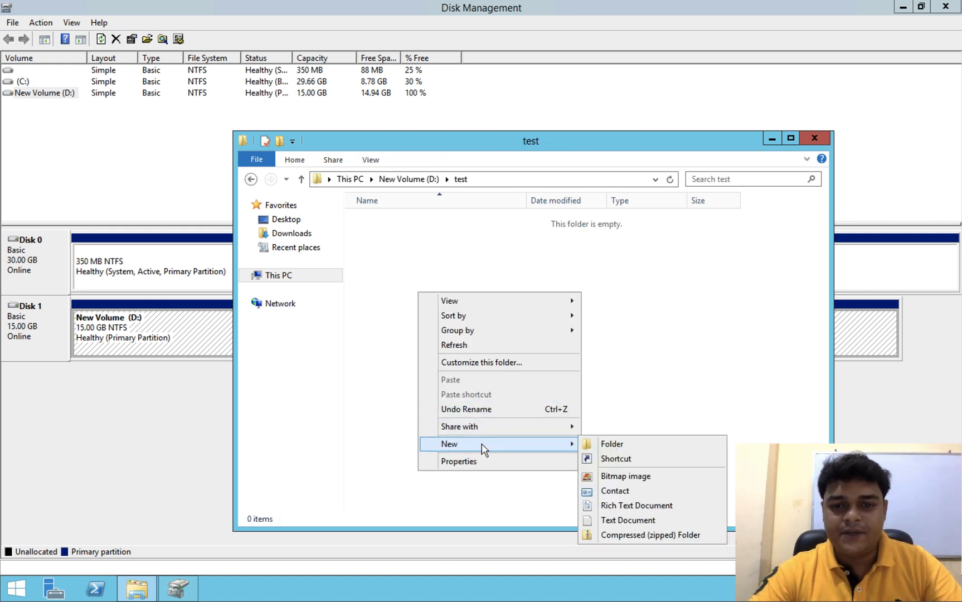
left_click(616, 520)
key("Return")
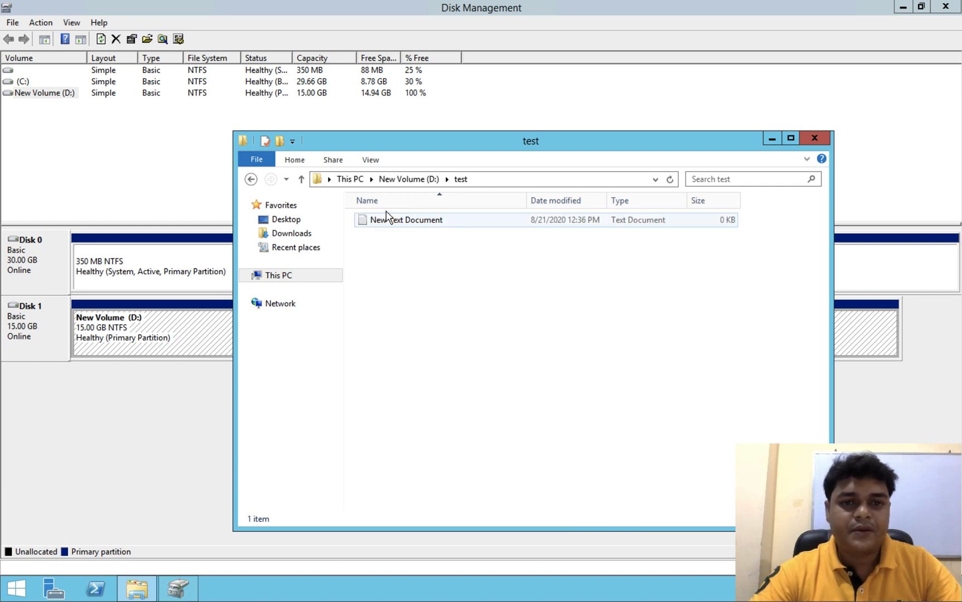
Step: Write "this is test file" in New Text Document, save it, and close the document and the test folder window
double_click(386, 222)
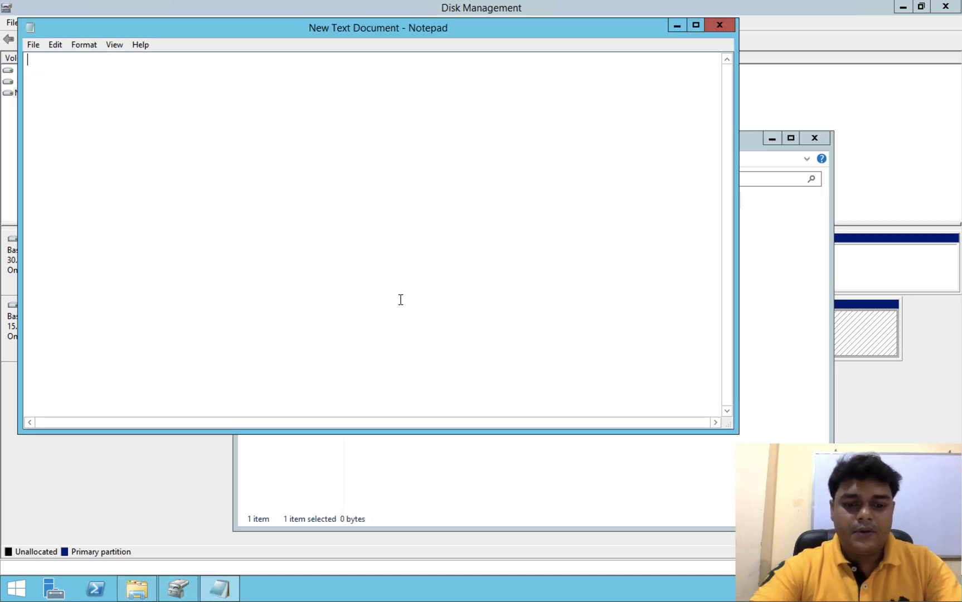
type("this is te")
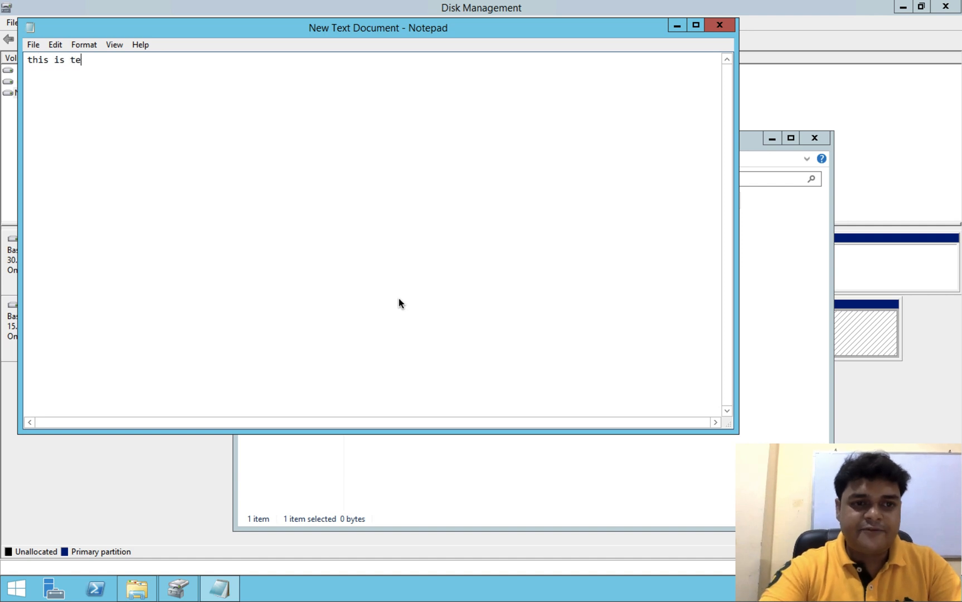
type("st file")
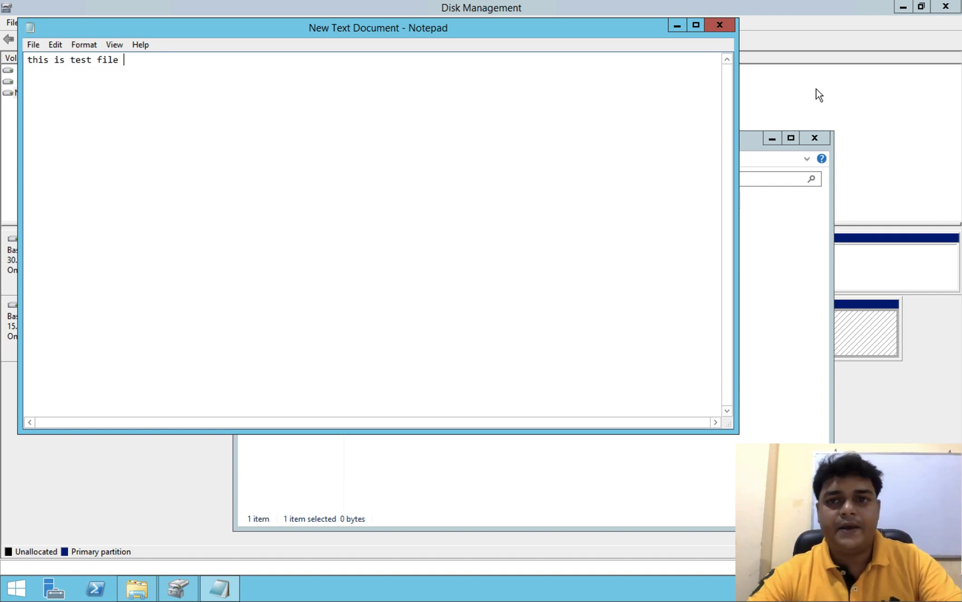
left_click(726, 25)
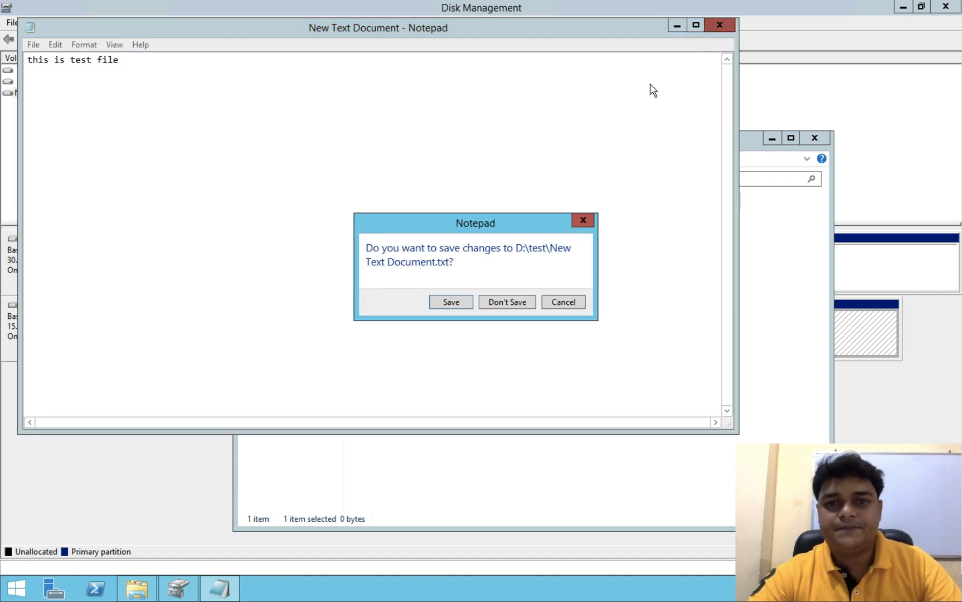
left_click(458, 302)
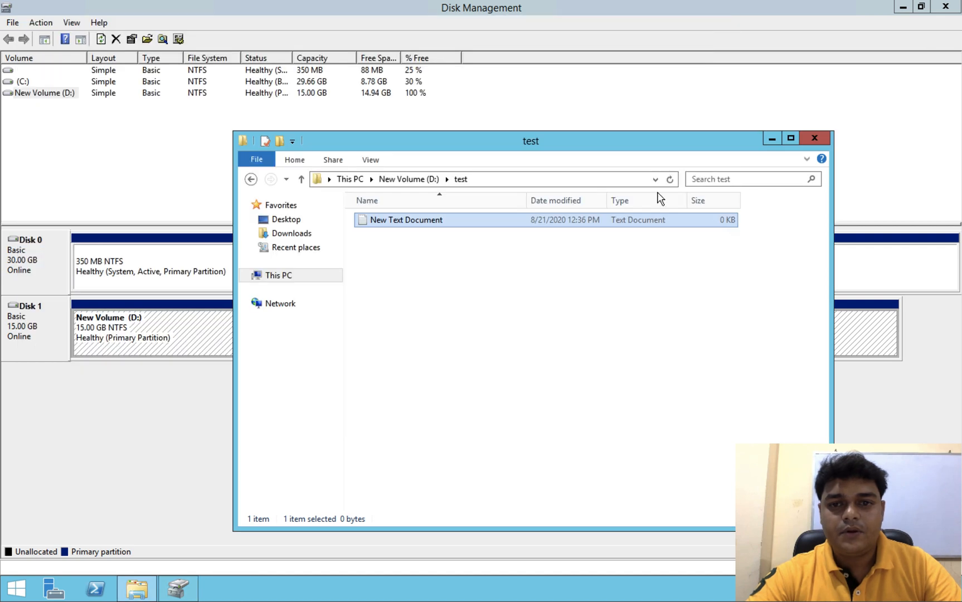
left_click(815, 138)
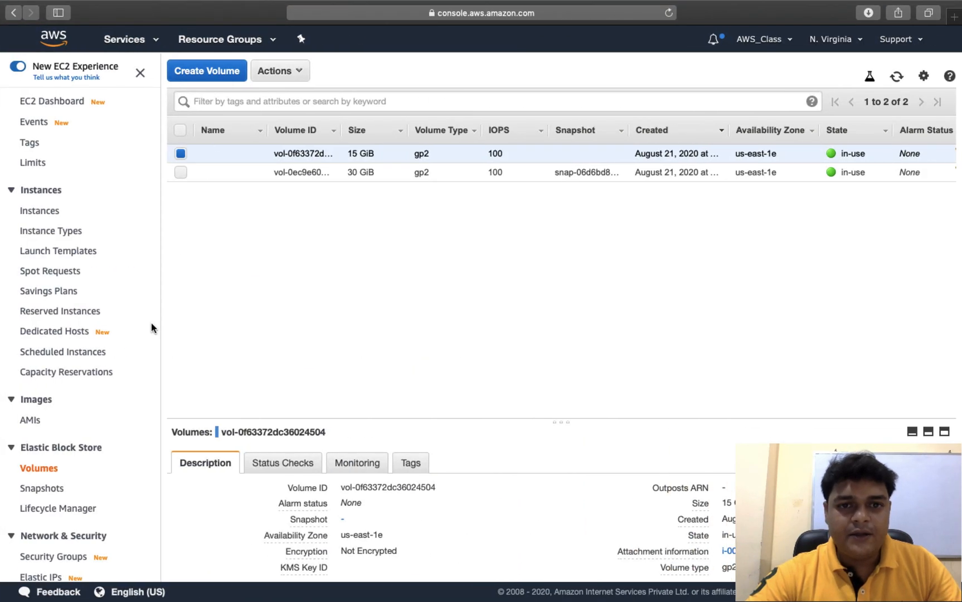
Step: Switch to the AWS console, check the existing snapshots from the EC2 dashboard, and return to the dashboard
left_click(70, 109)
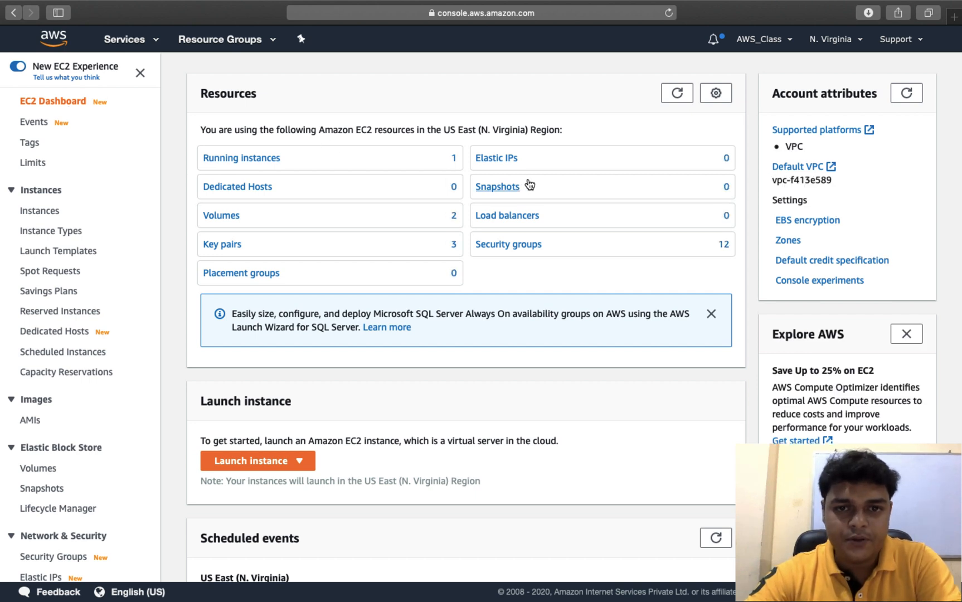
left_click(498, 190)
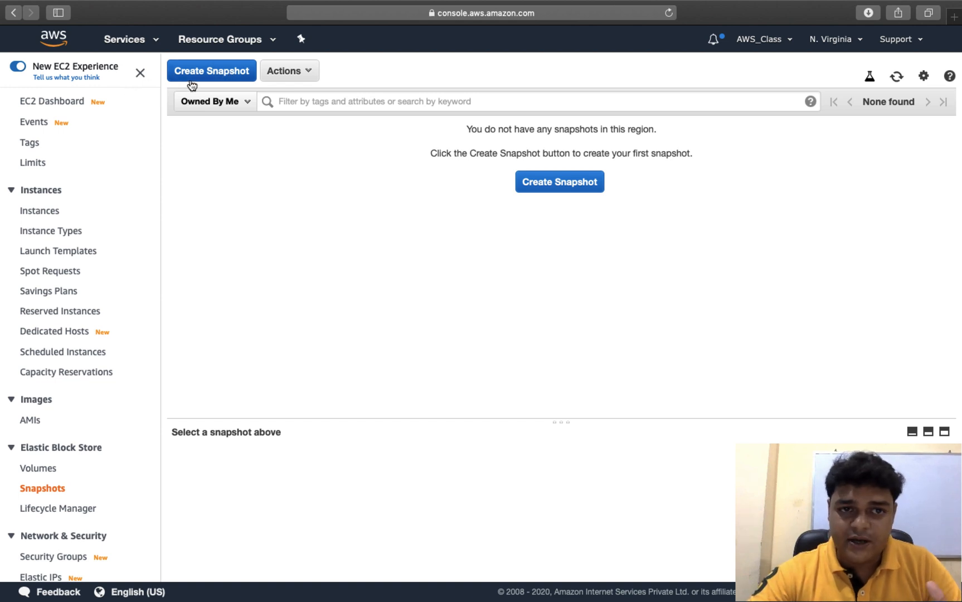
left_click(70, 100)
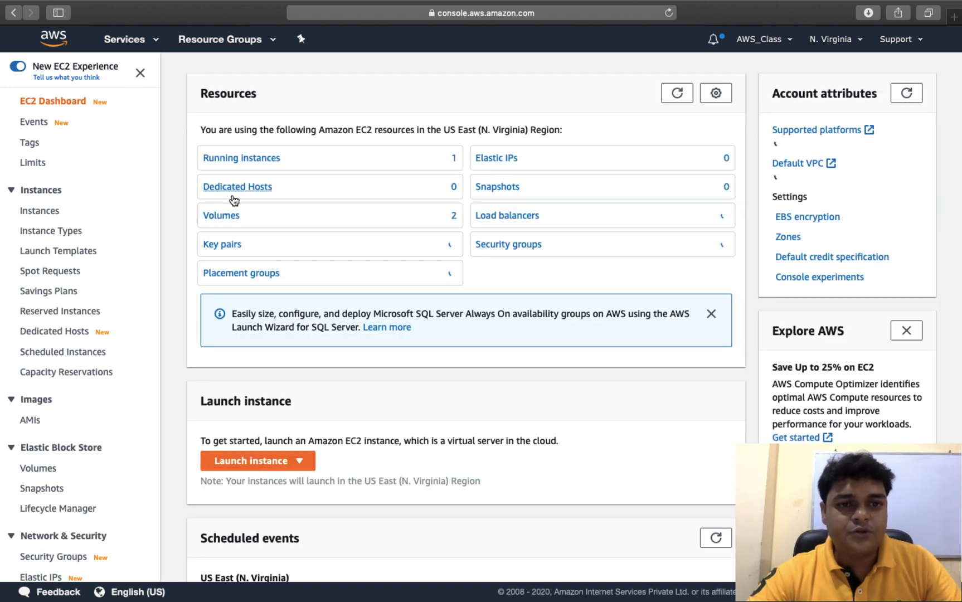
Step: Create a snapshot of the 15 GiB volume with the description training-snapshot and return to the volume list
left_click(239, 215)
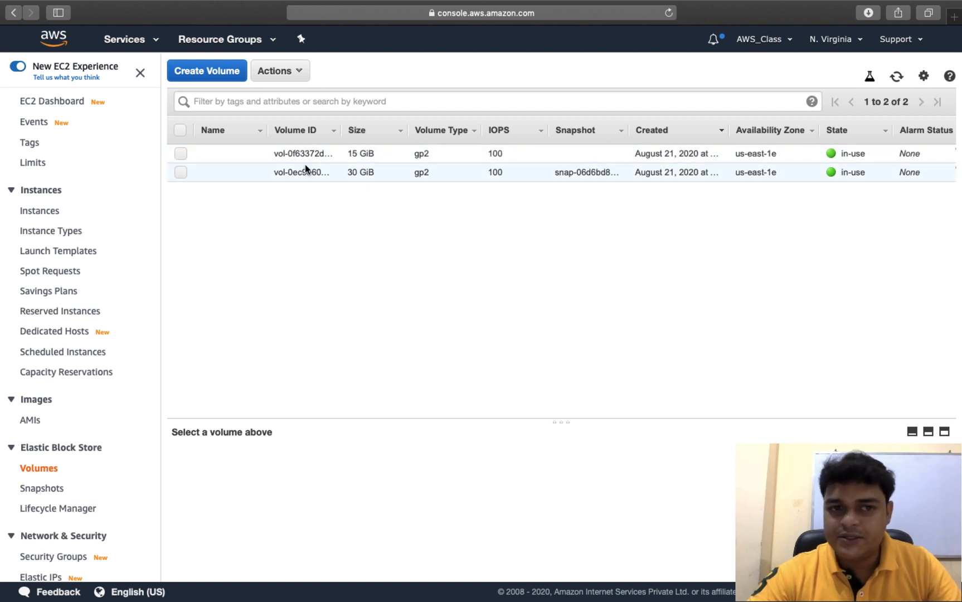
left_click(183, 153)
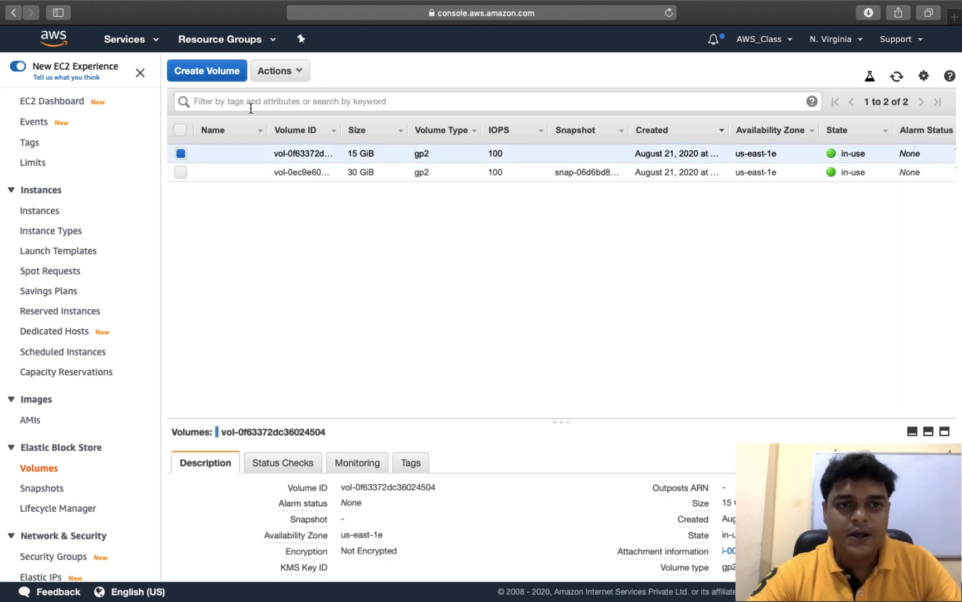
left_click(298, 72)
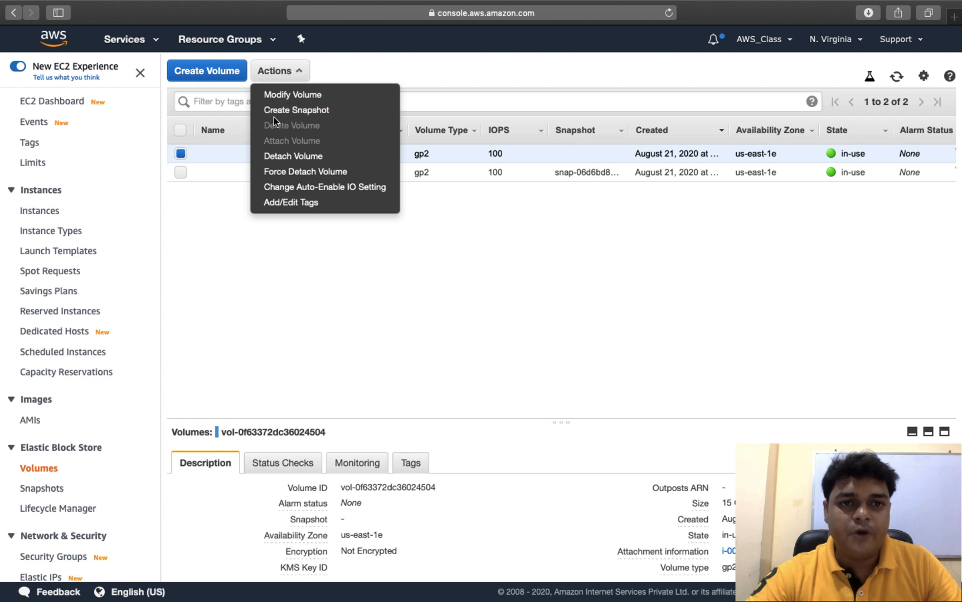
left_click(308, 114)
left_click(275, 177)
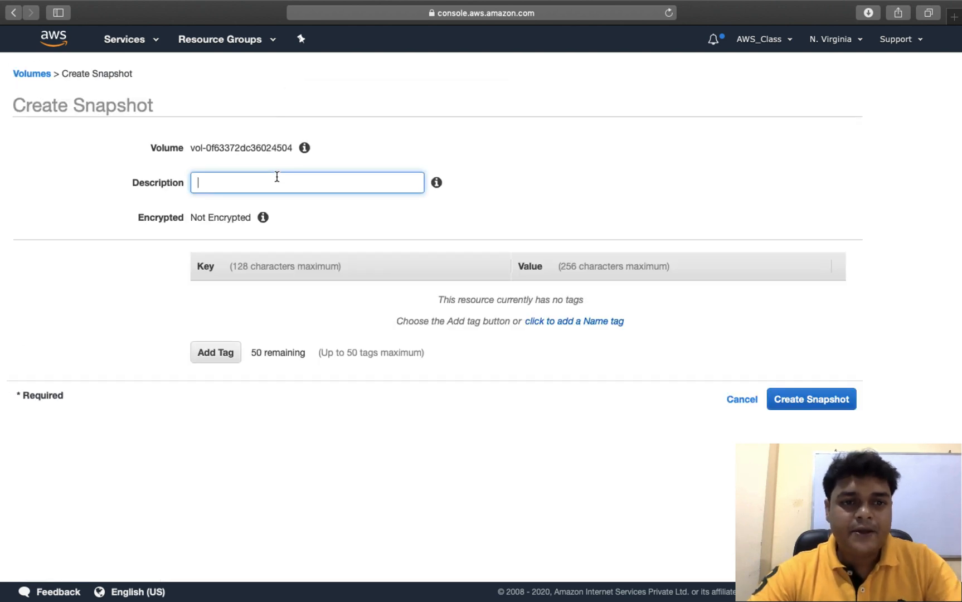
type("train")
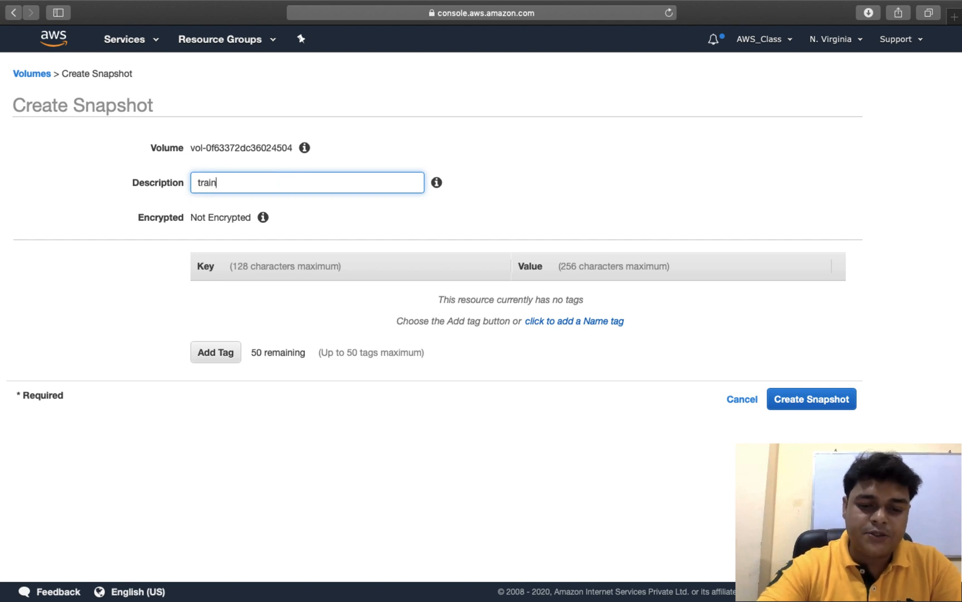
type("ing-sna")
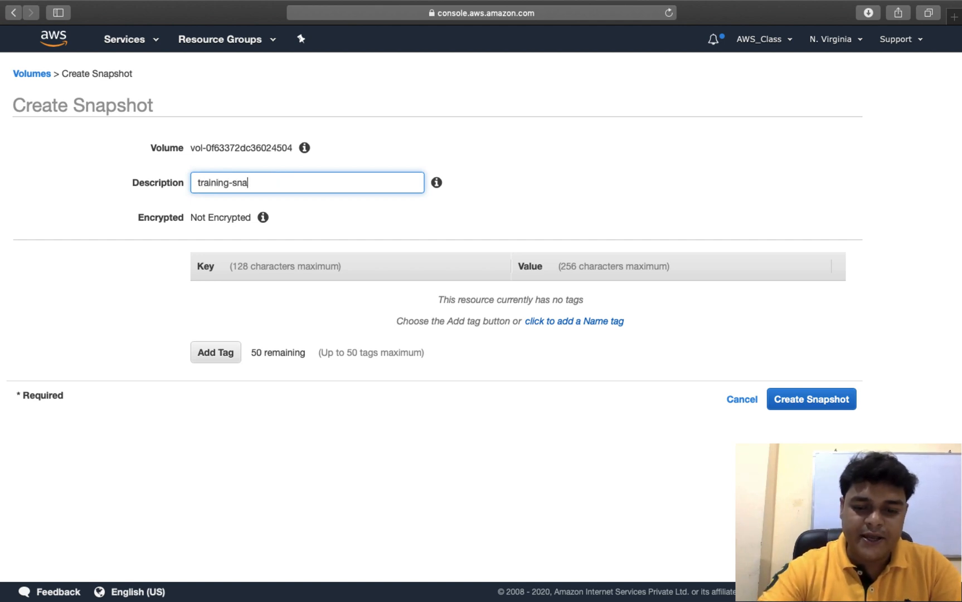
type("pshot")
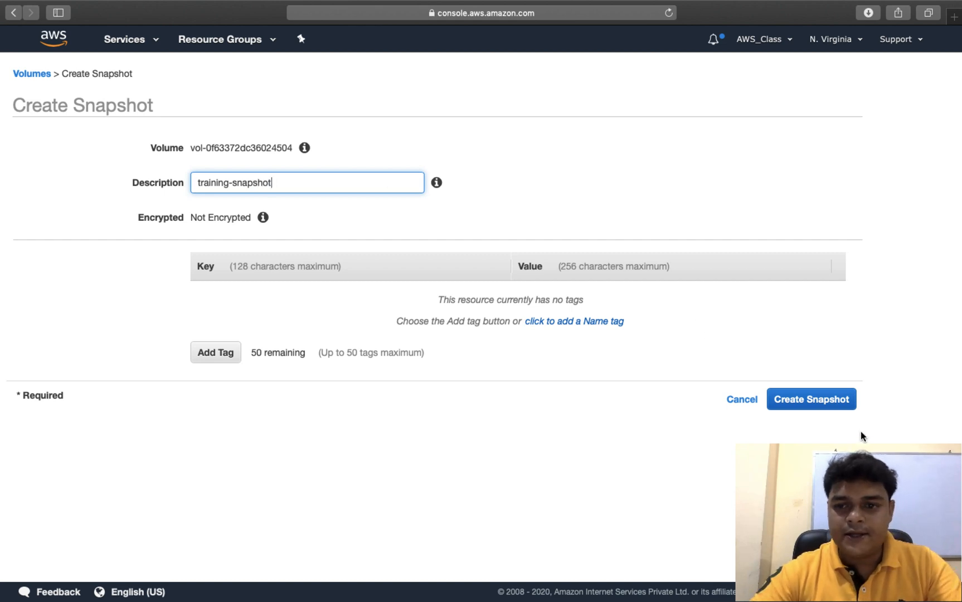
left_click(818, 406)
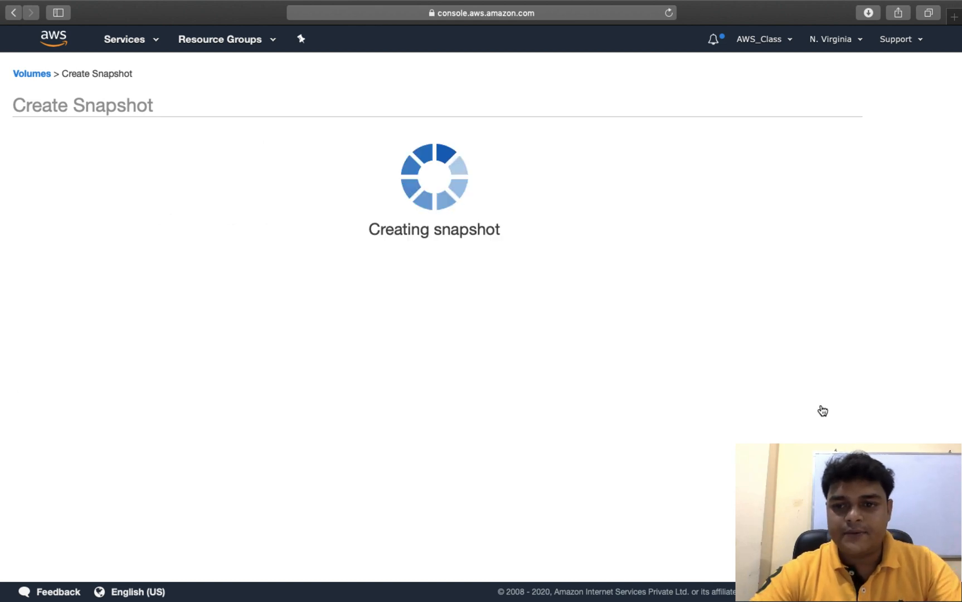
left_click(620, 225)
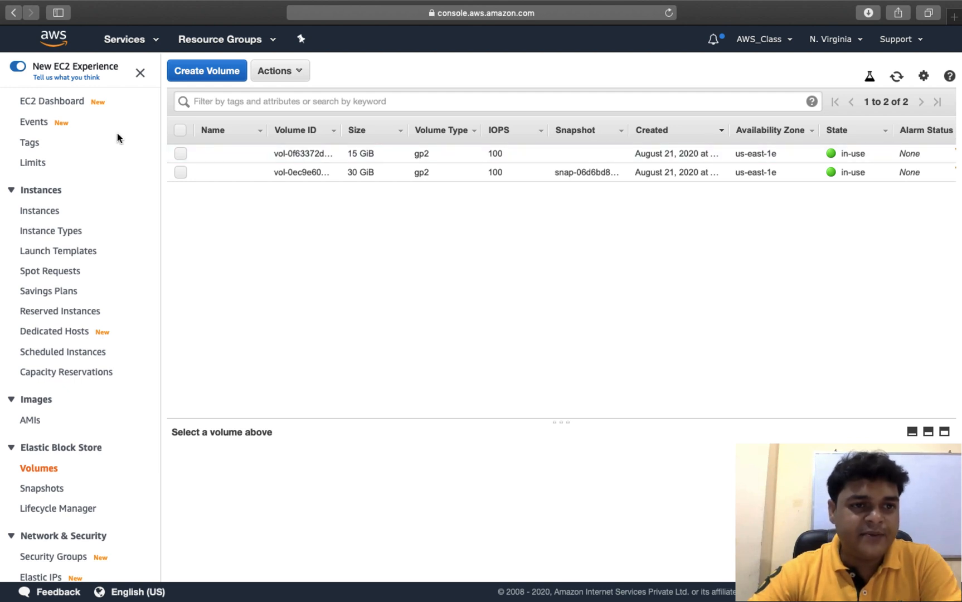
Step: Open the snapshot list from the EC2 dashboard and refresh it repeatedly to check the status of training-snapshot
left_click(71, 101)
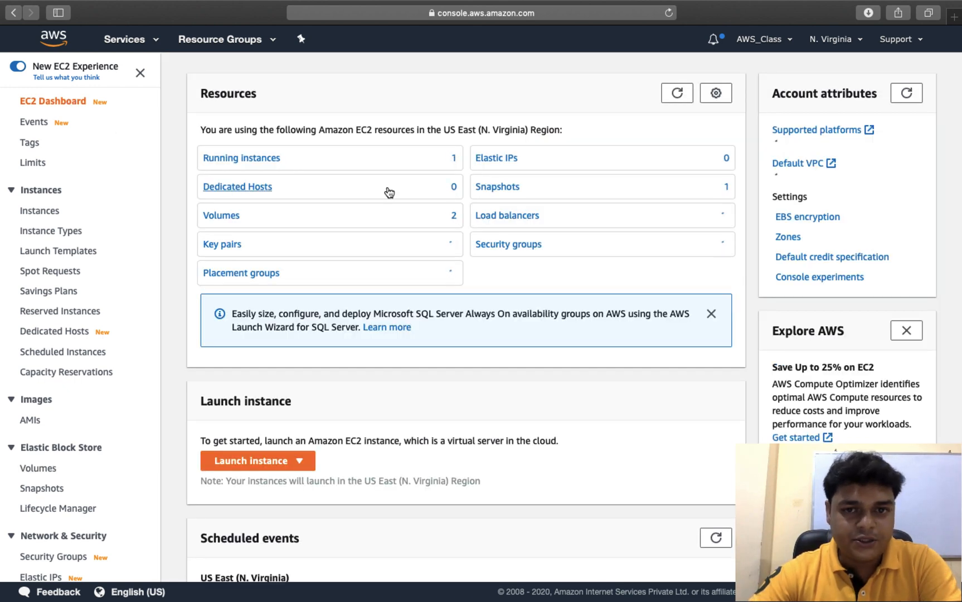
left_click(503, 188)
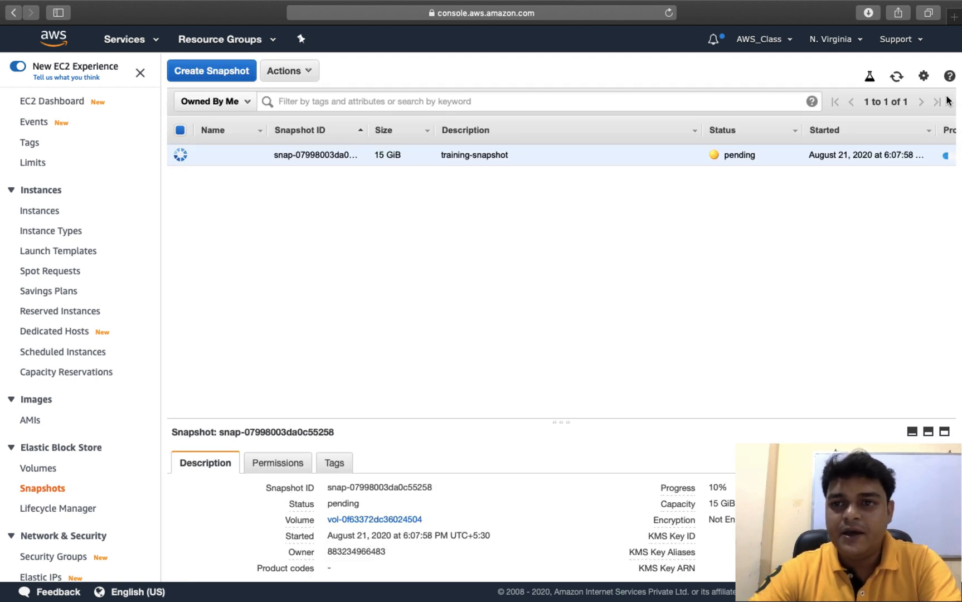
left_click(898, 78)
left_click(898, 78)
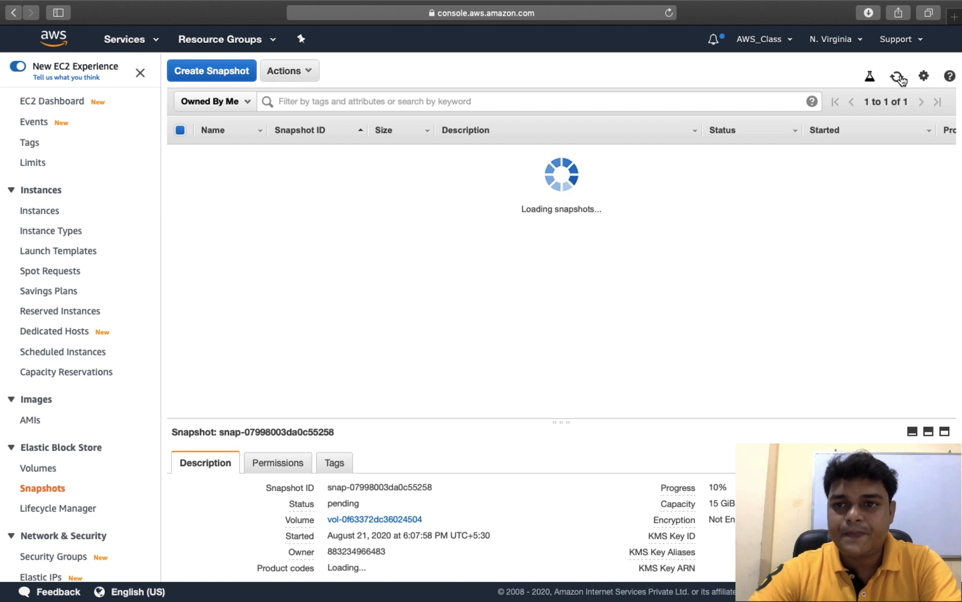
left_click(898, 78)
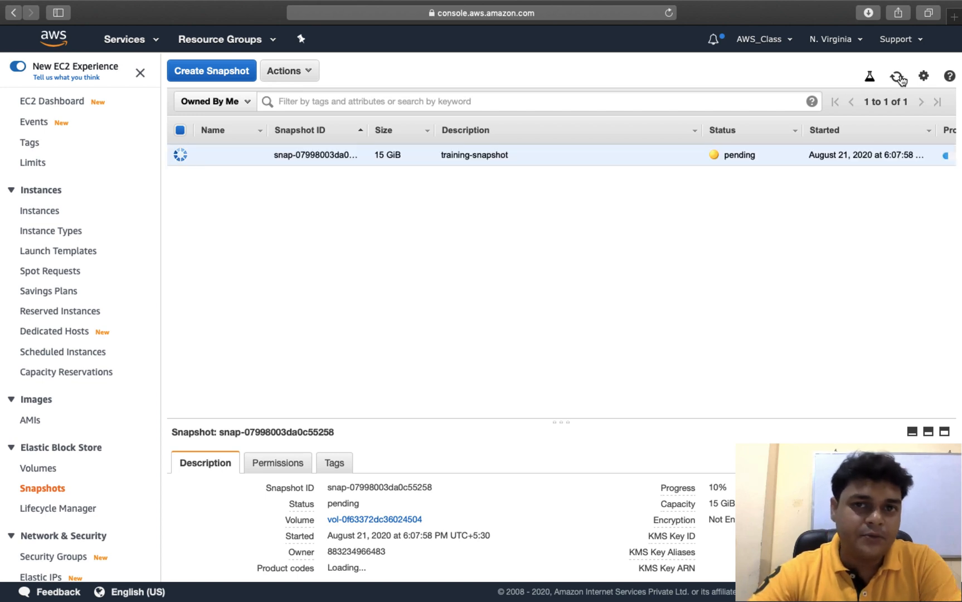
left_click(899, 78)
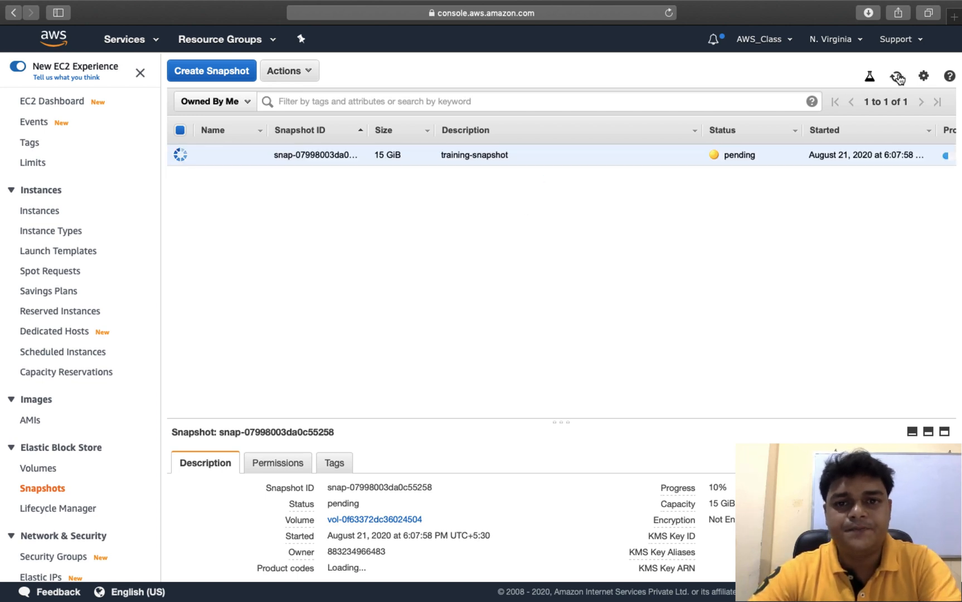
left_click(899, 78)
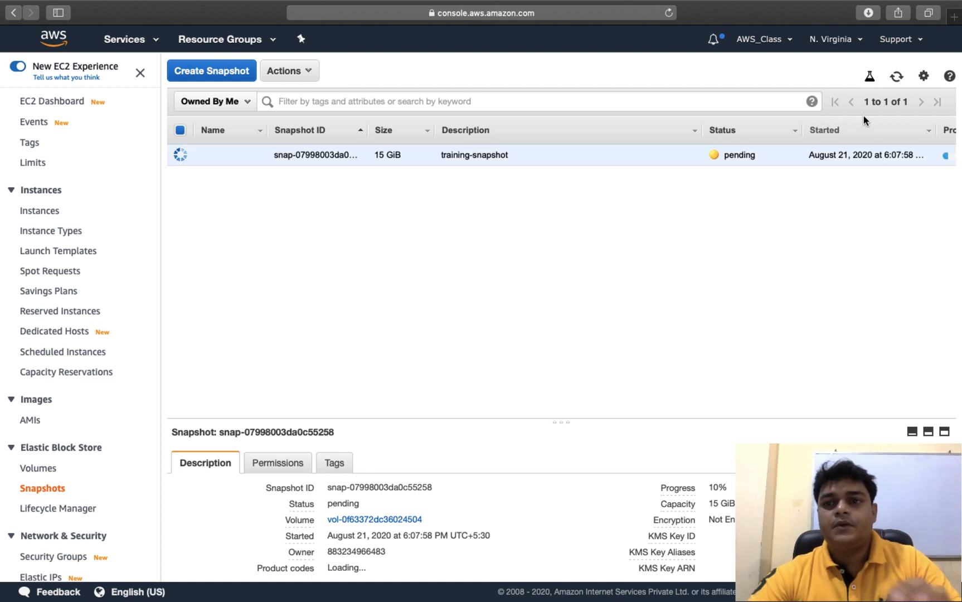
Step: Examine the progress value of training-snapshot, refreshing the list and reloading the page to update it
scroll(798, 232, "right", 5)
scroll(798, 232, "right", 3)
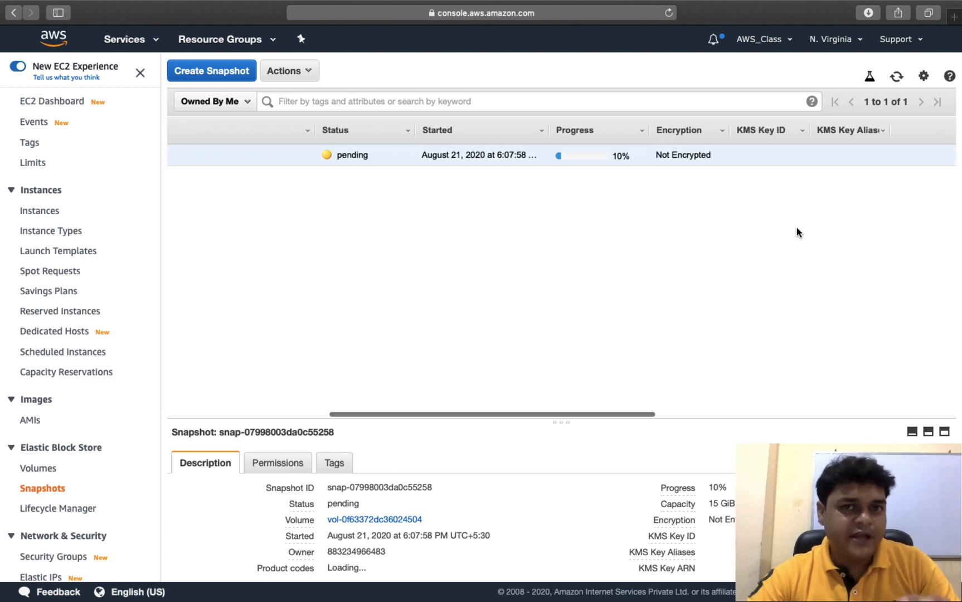
left_click(897, 78)
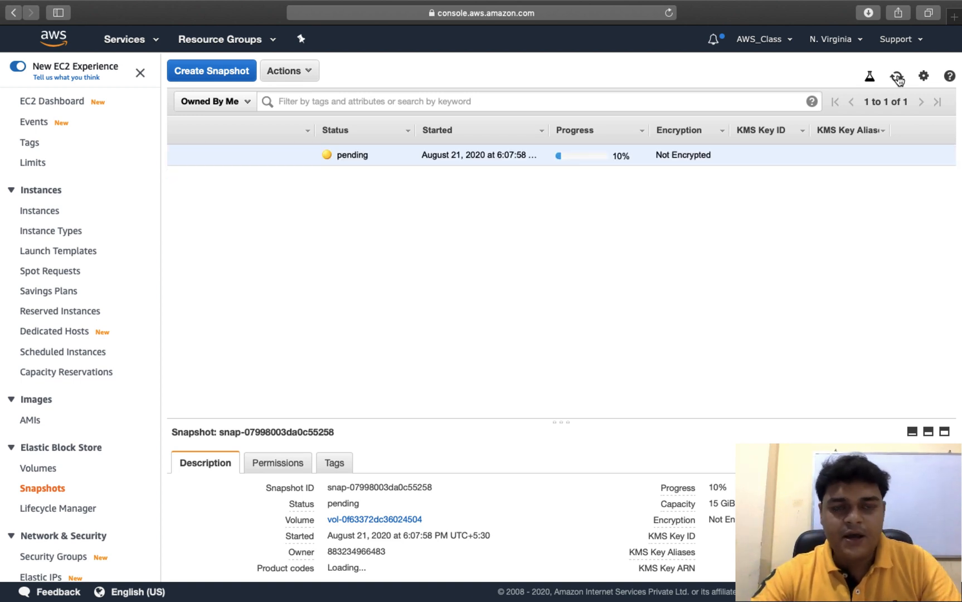
left_click(897, 78)
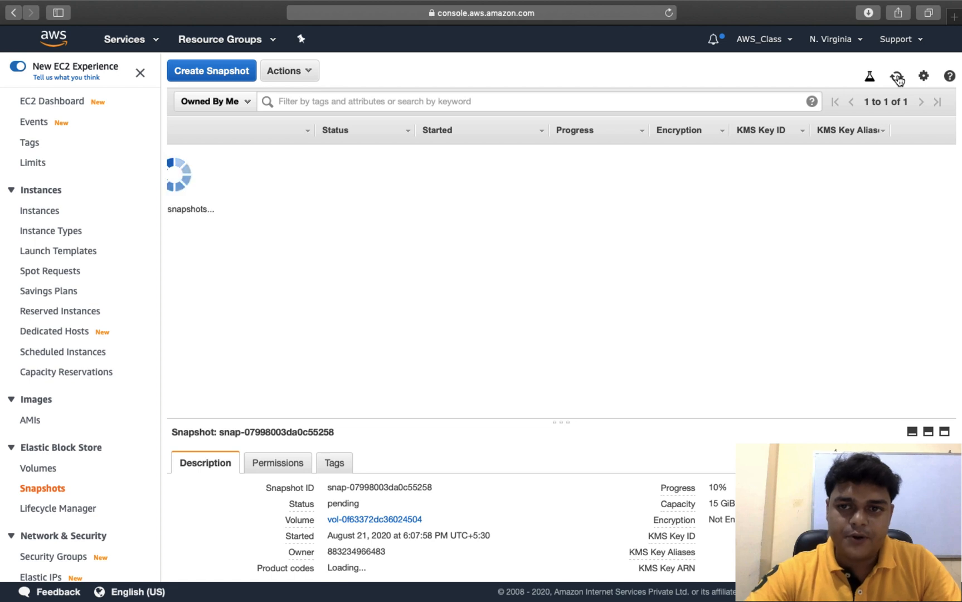
left_click(897, 78)
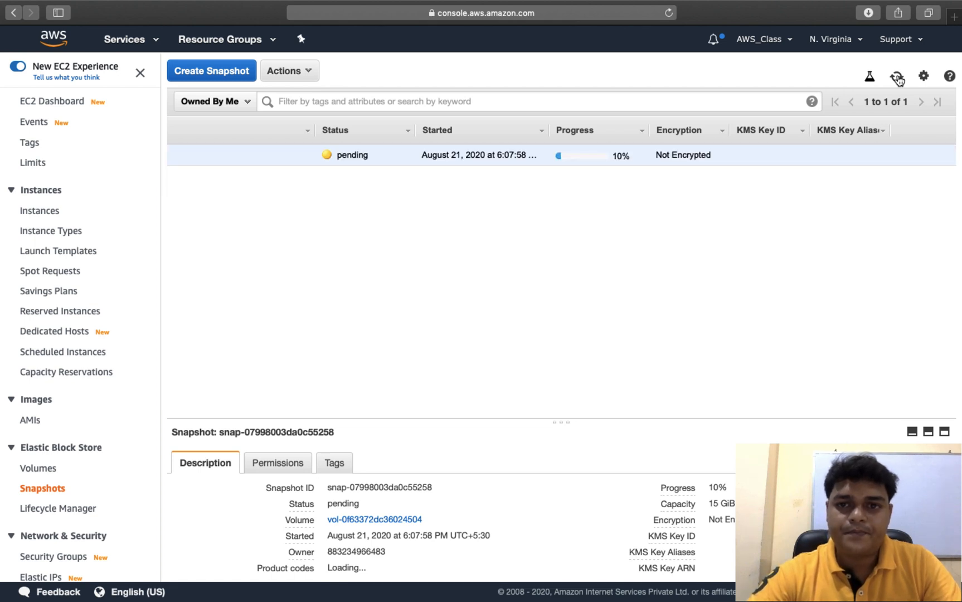
right_click(648, 269)
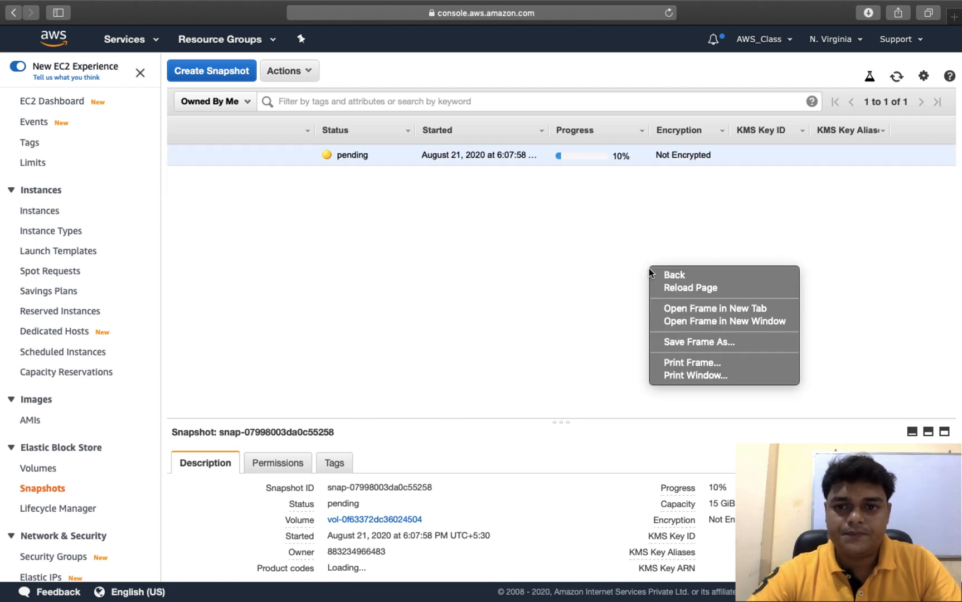
left_click(685, 289)
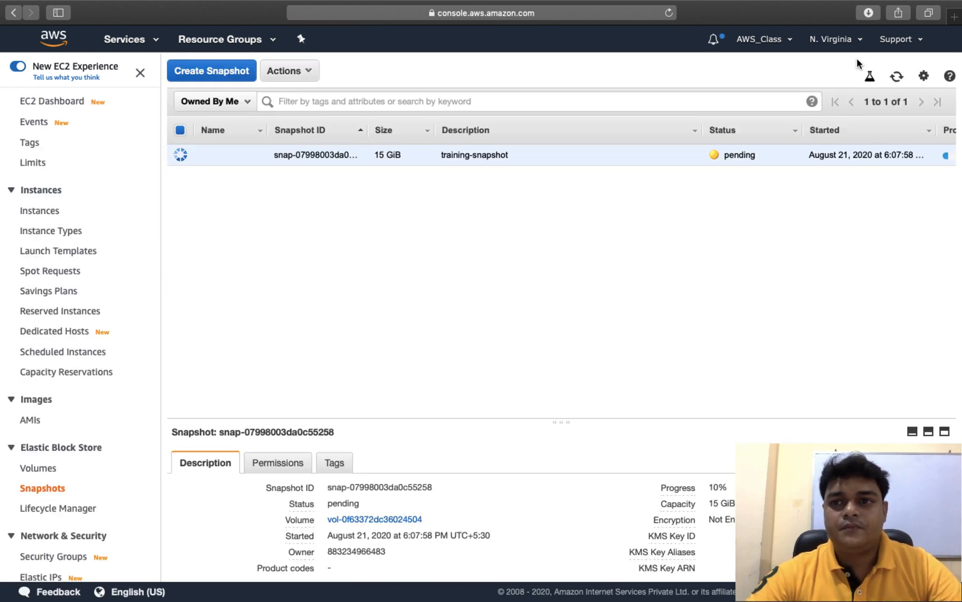
left_click(897, 78)
left_click(897, 78)
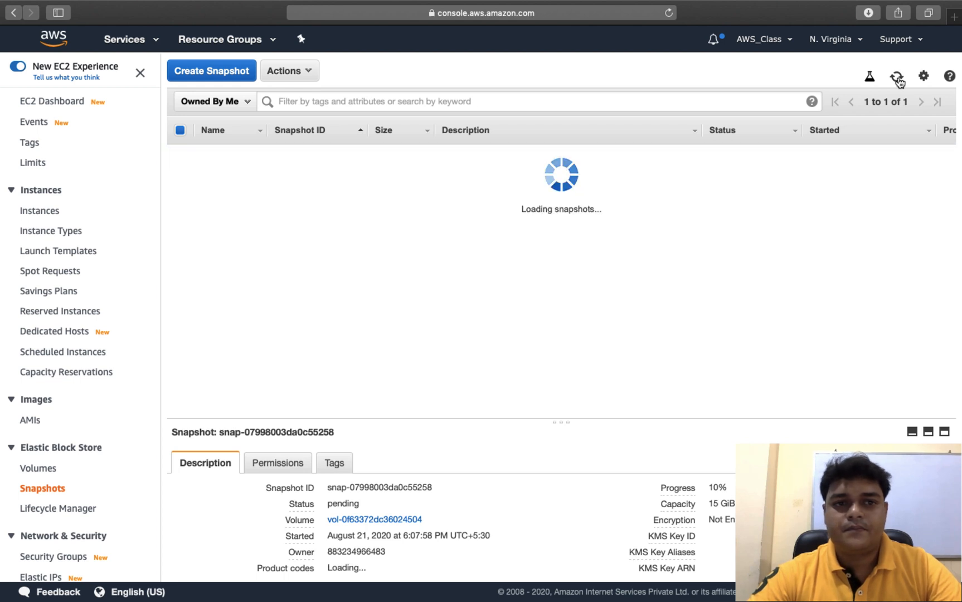
Step: Reopen the snapshot list from the EC2 dashboard and reload the page to check whether training-snapshot is completed
left_click(82, 108)
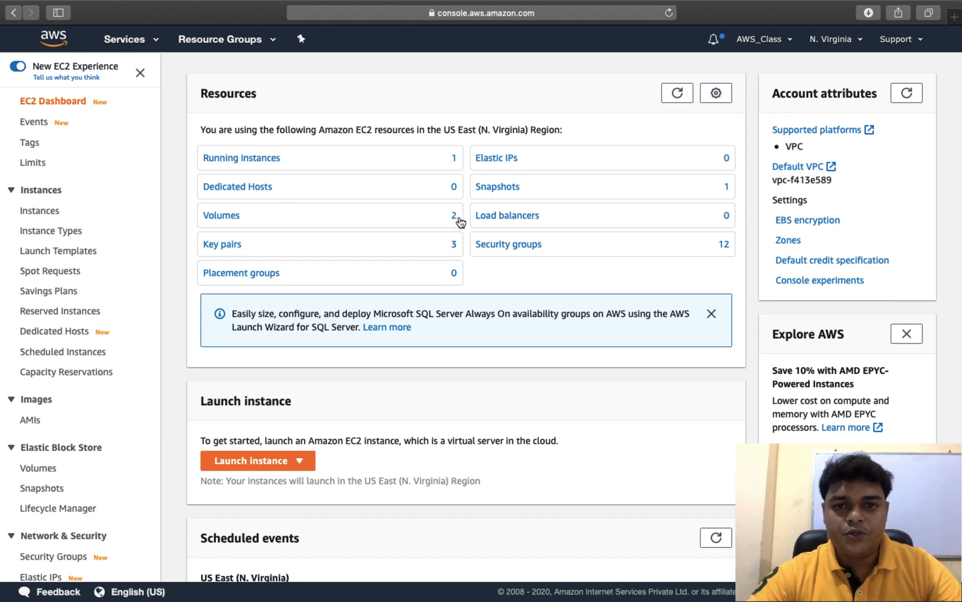
left_click(493, 187)
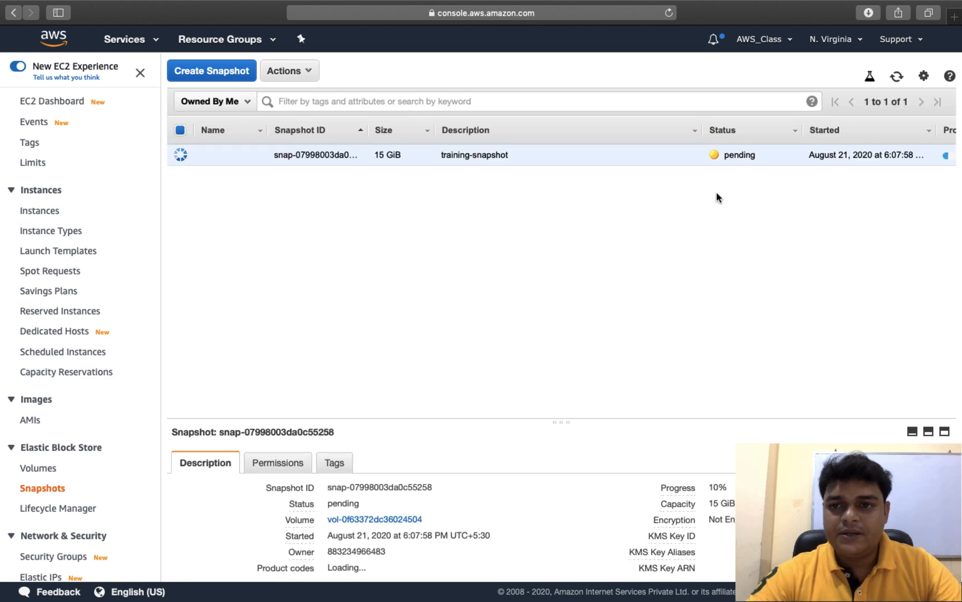
scroll(716, 197, "right", 5)
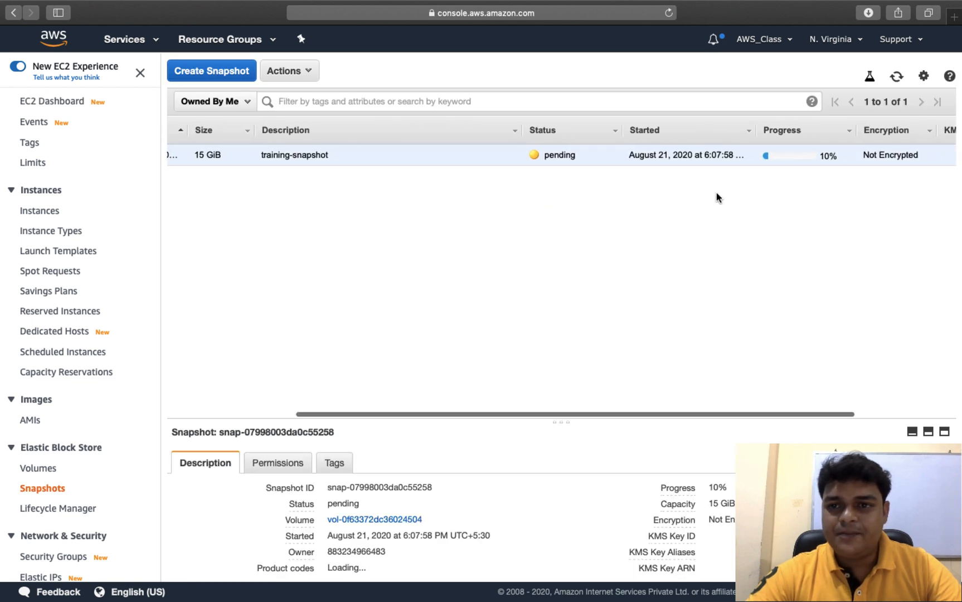
left_click(897, 80)
left_click(897, 79)
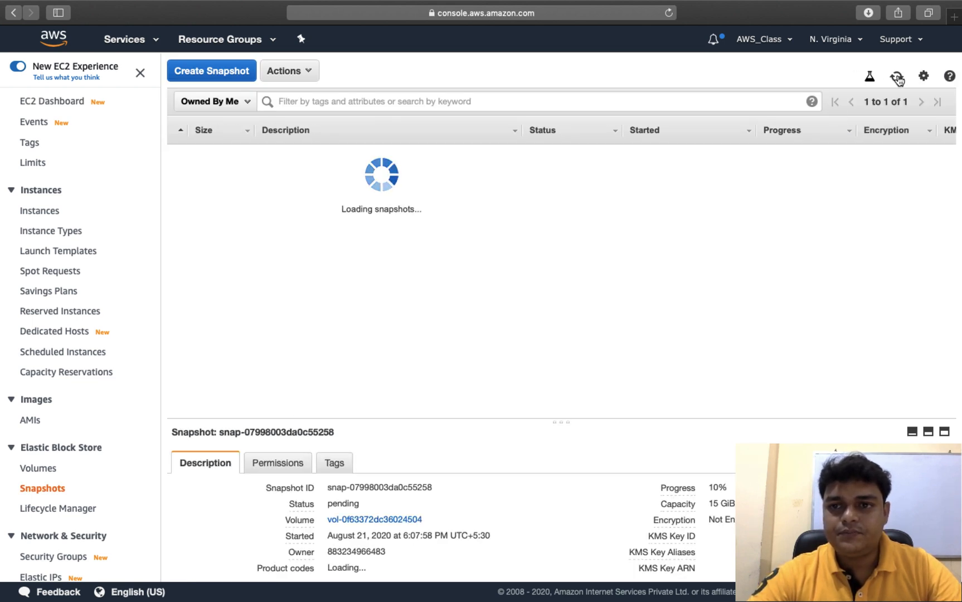
right_click(604, 253)
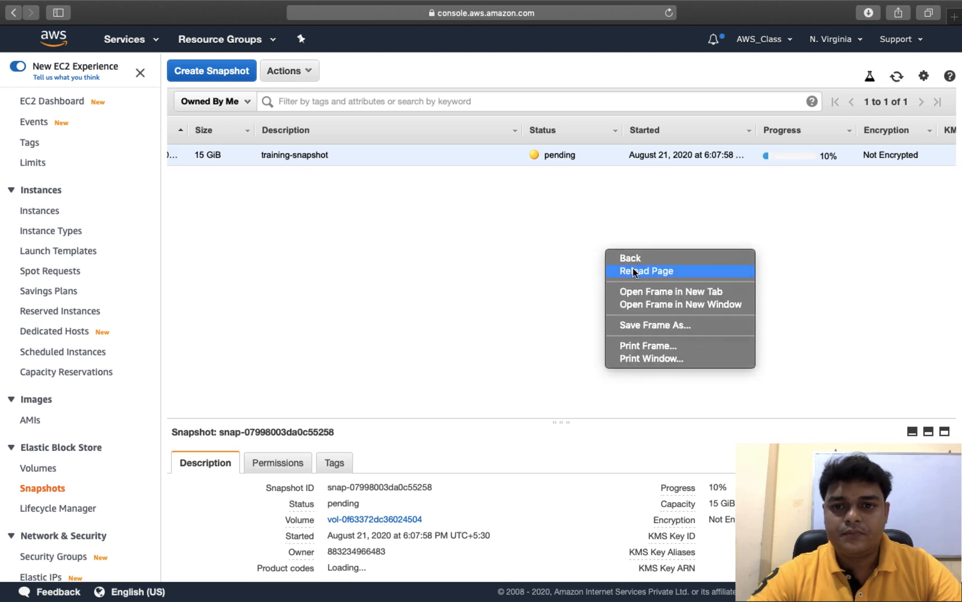
left_click(633, 271)
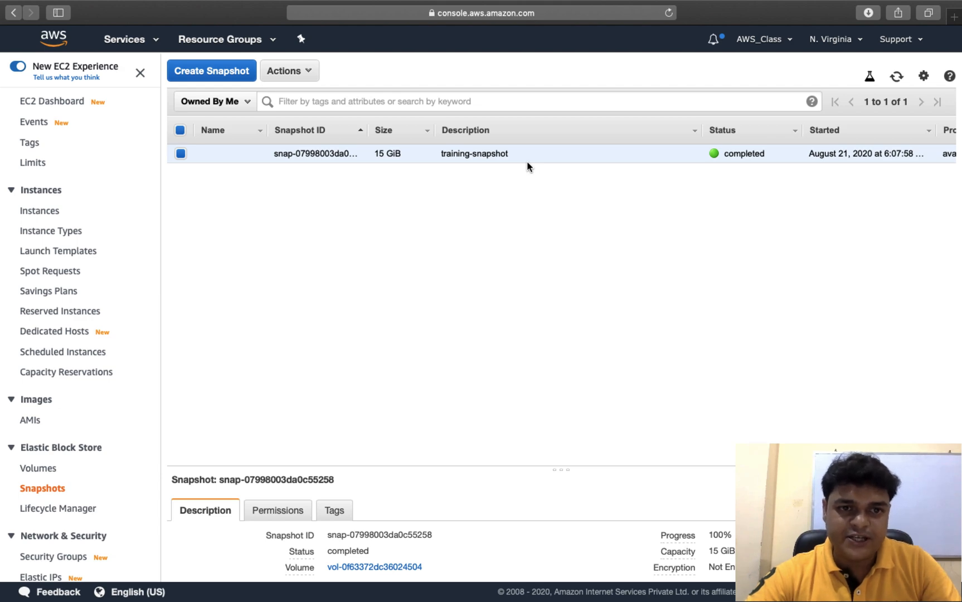
Step: Check the D: volume in the Windows instance's Disk Management, return to the AWS console, and detach the 15 GiB volume
key("ctrl+Left")
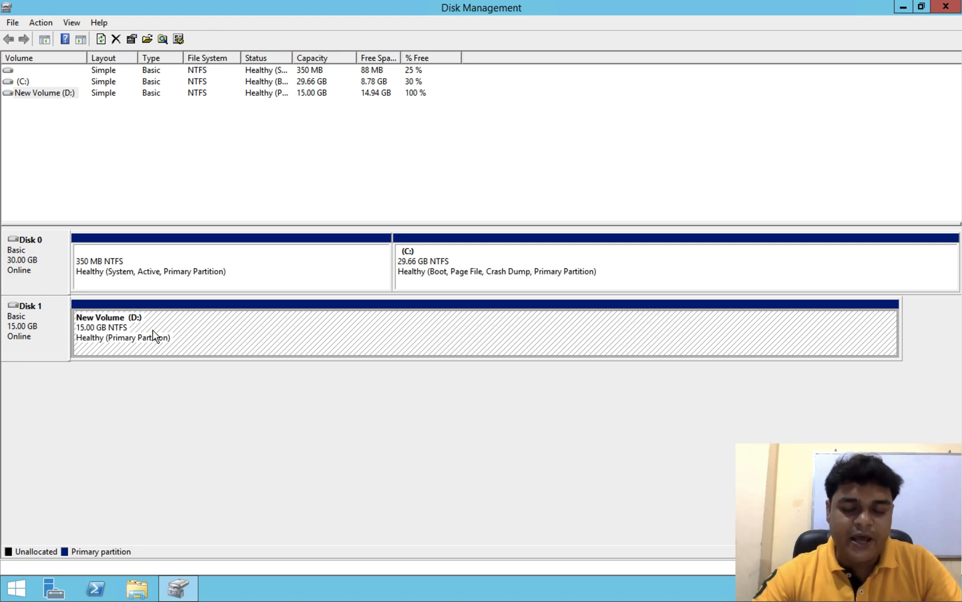
key("ctrl+Right")
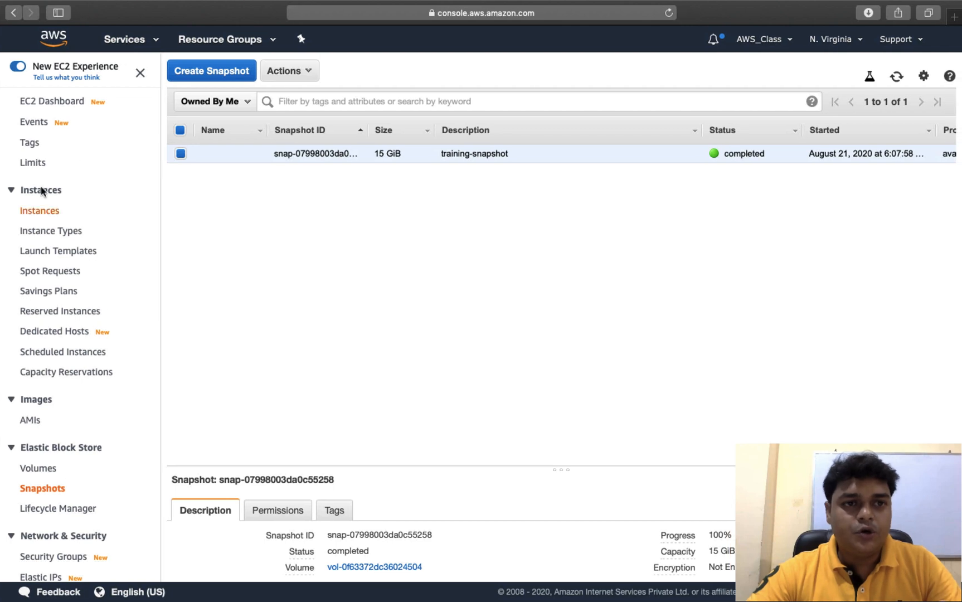
left_click(58, 102)
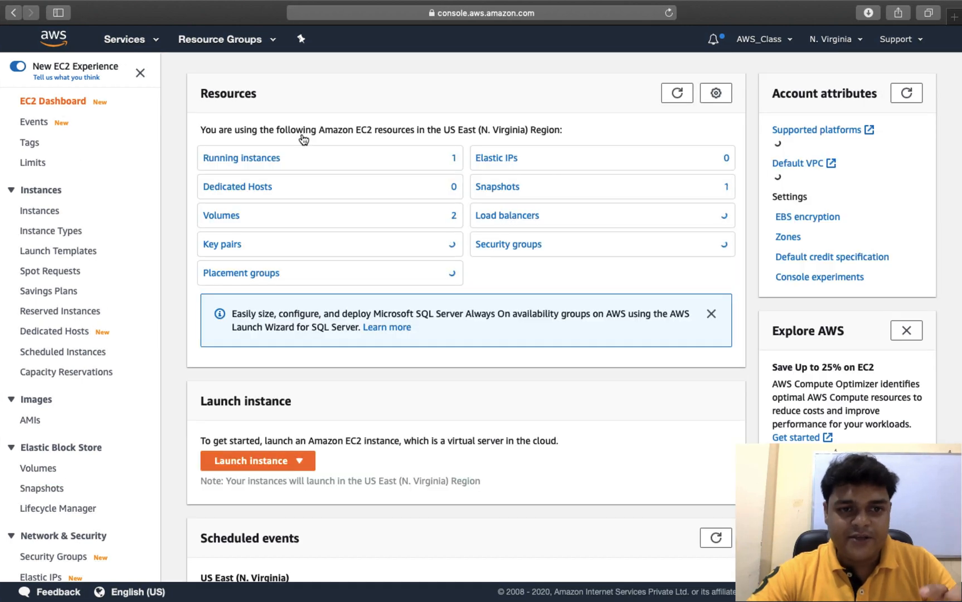
left_click(221, 215)
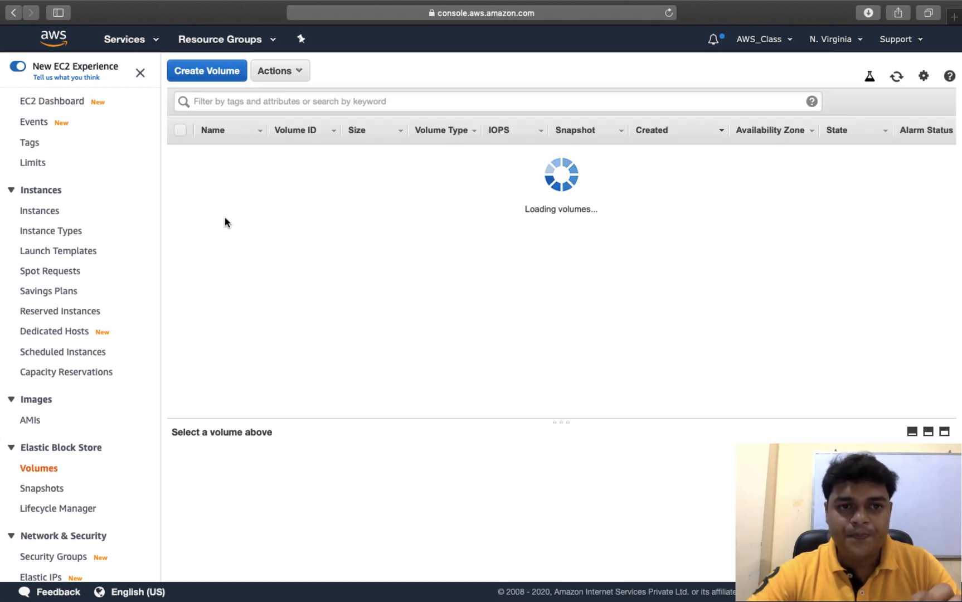
left_click(179, 153)
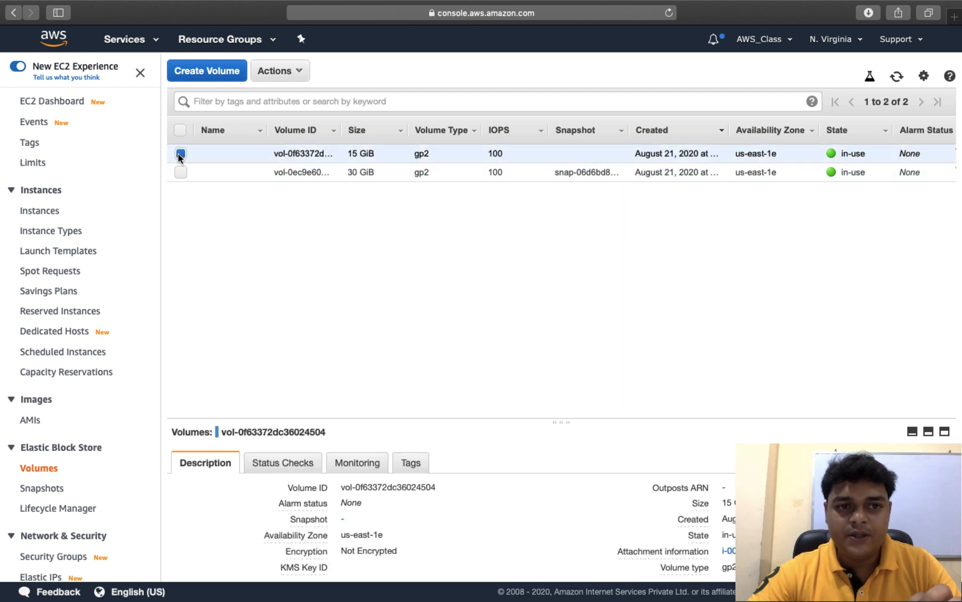
left_click(285, 80)
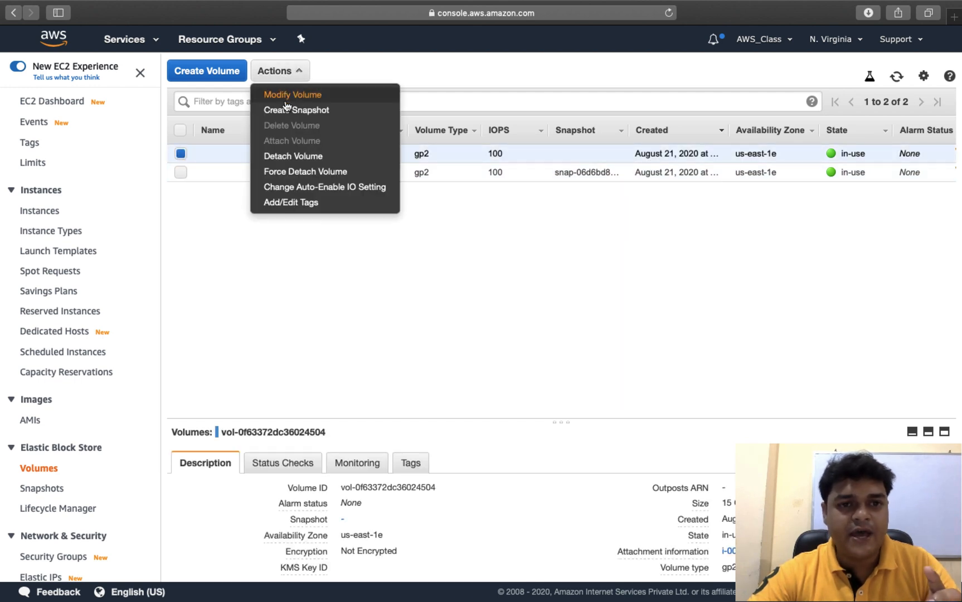
left_click(287, 156)
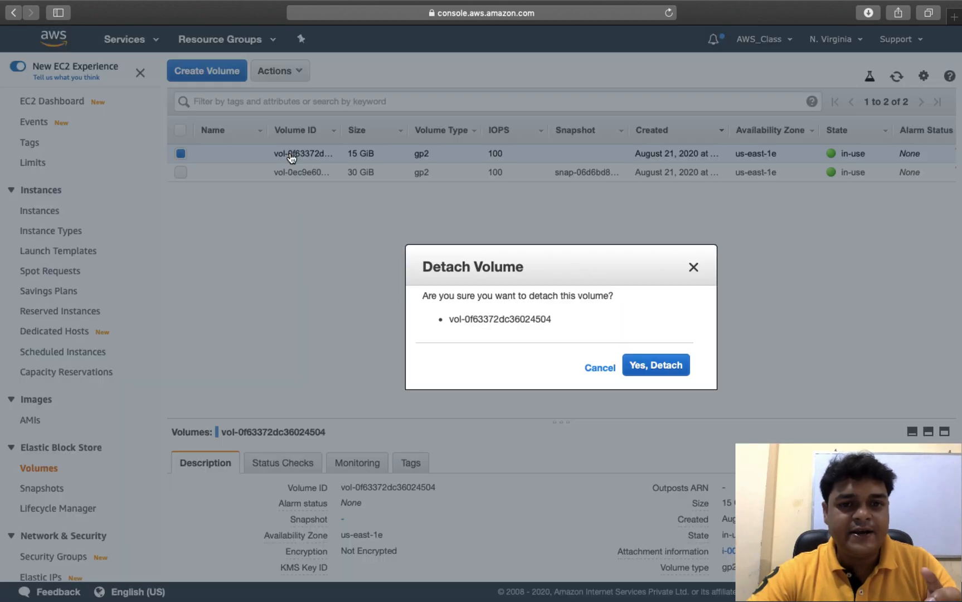
left_click(650, 366)
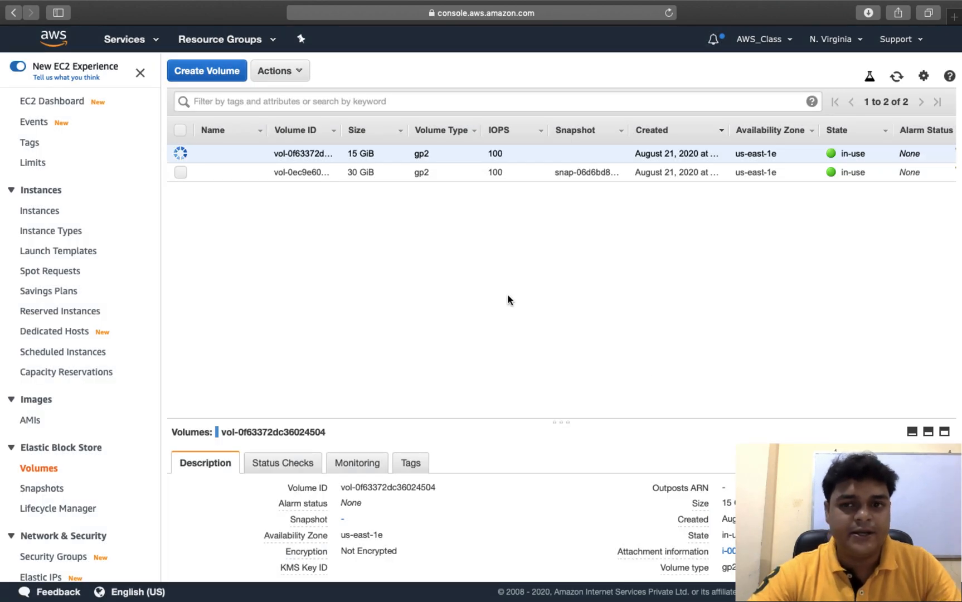
Step: Verify the detachment of the 15 GiB volume by refreshing the volume list and checking Disk Management on the Windows instance
left_click(896, 78)
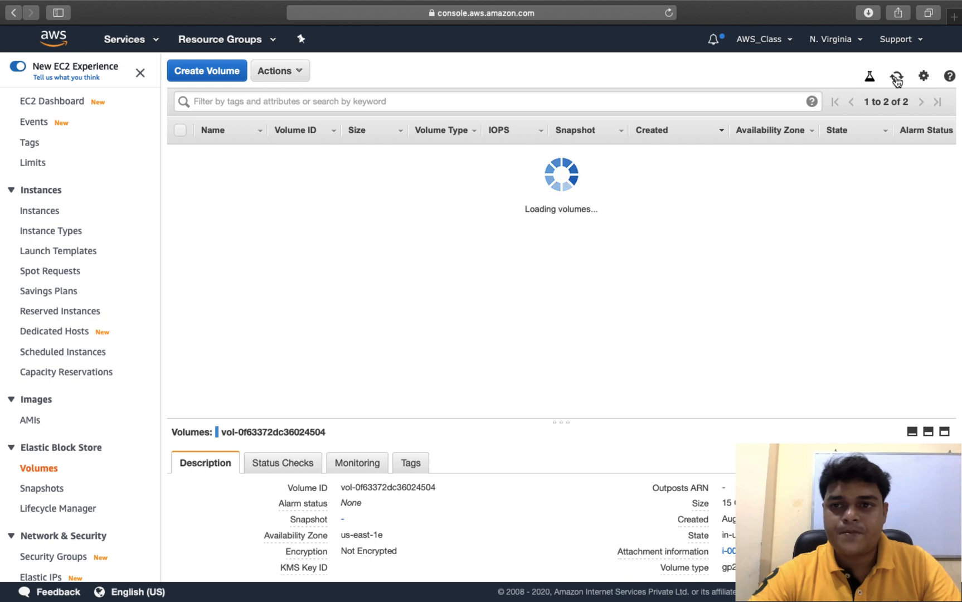
left_click(896, 78)
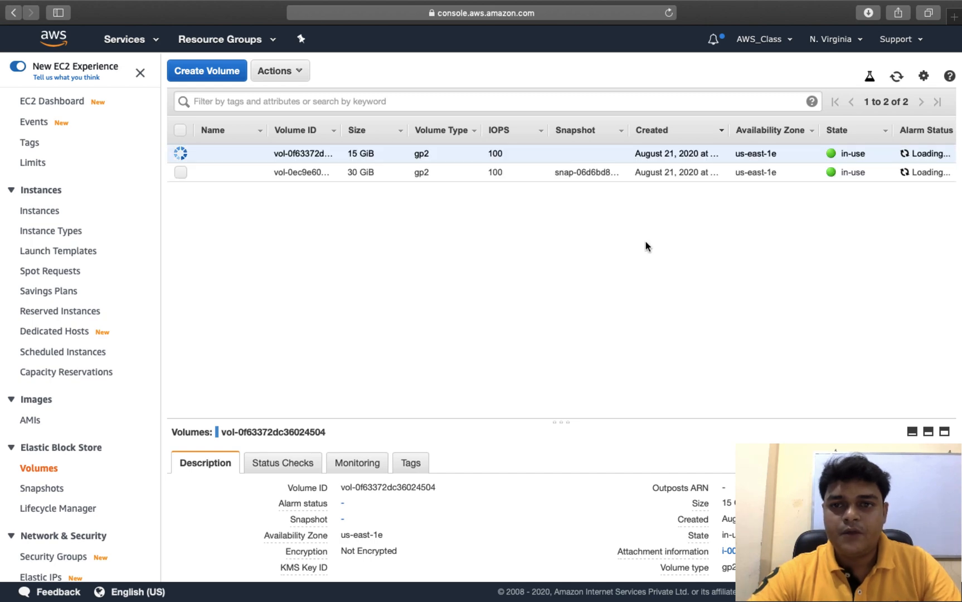
key("ctrl+Left")
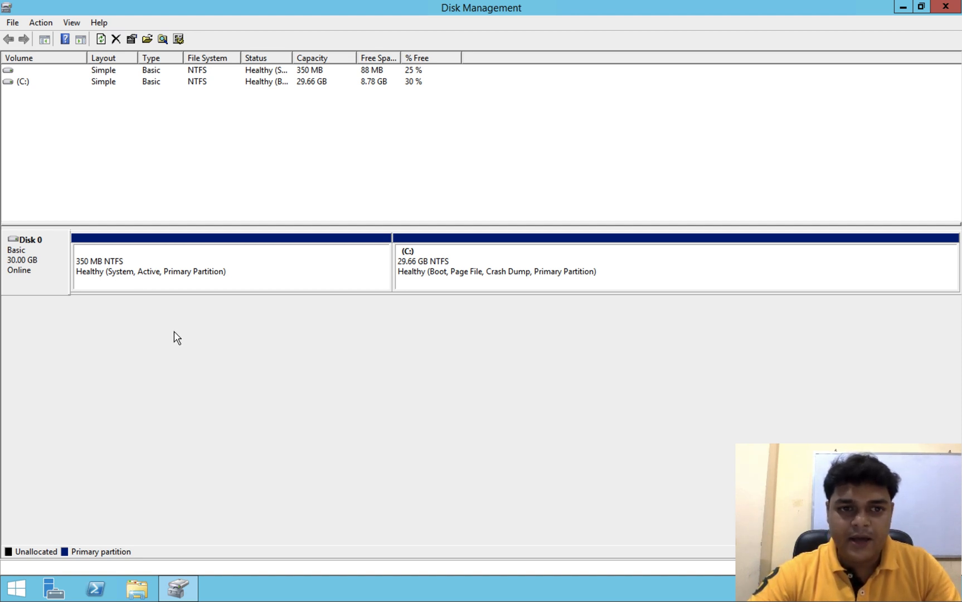
key("ctrl+Right")
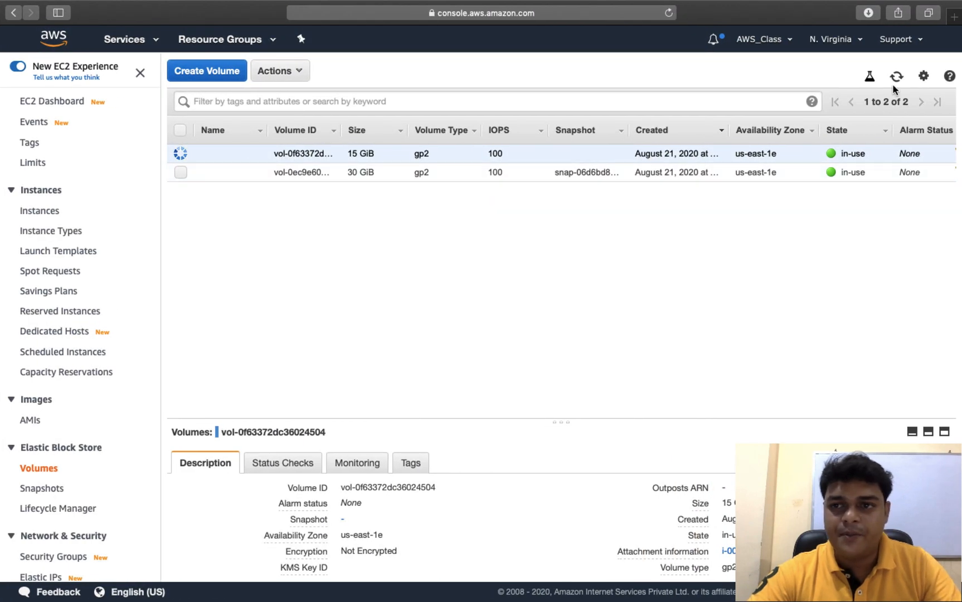
left_click(896, 78)
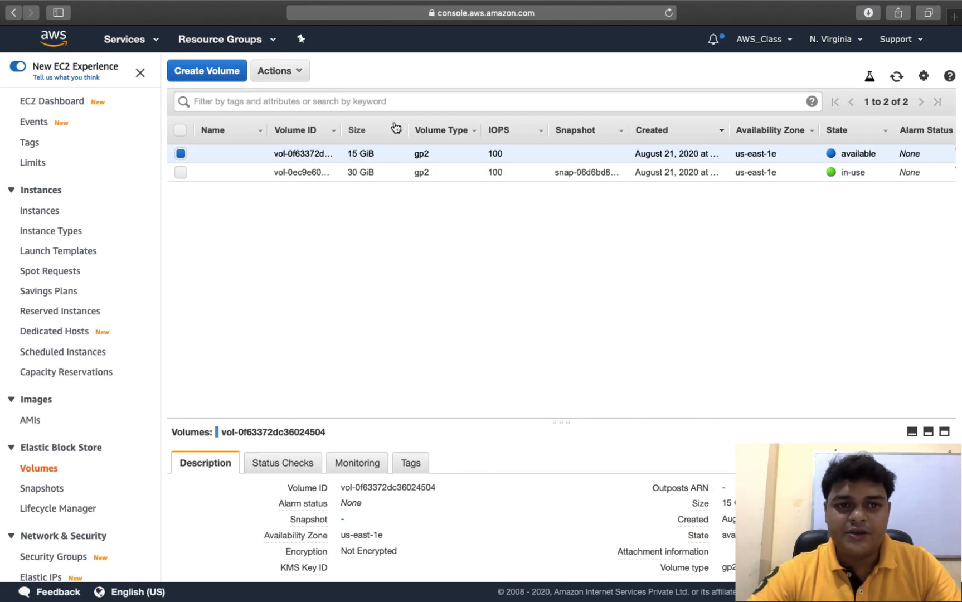
Step: Delete the detached 15 GiB volume and refresh the volume list
left_click(296, 73)
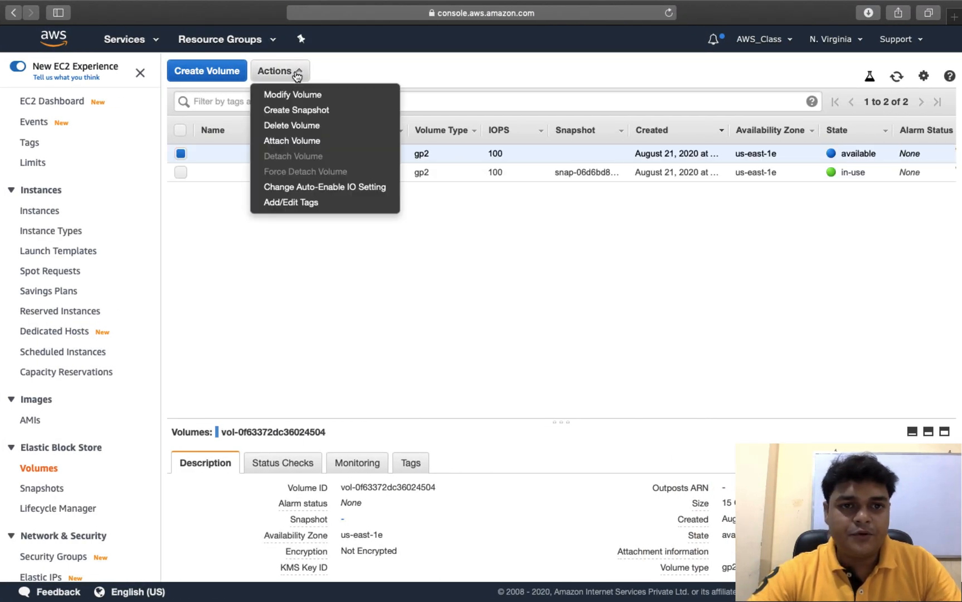
left_click(291, 126)
left_click(654, 359)
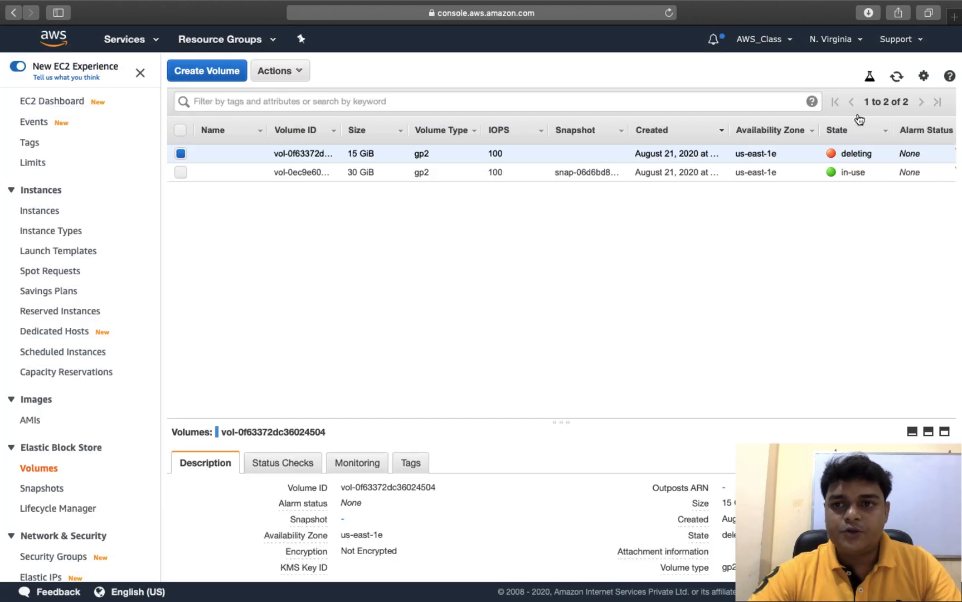
left_click(896, 77)
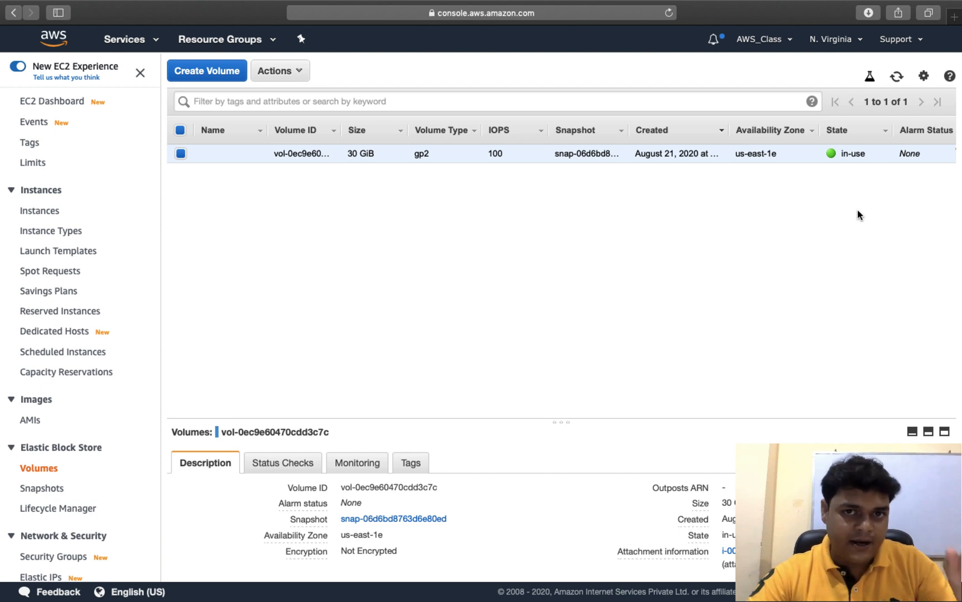
Step: Create a 15 GiB General Purpose SSD (gp2) volume from training-snapshot in availability zone us-east-1e
left_click(69, 108)
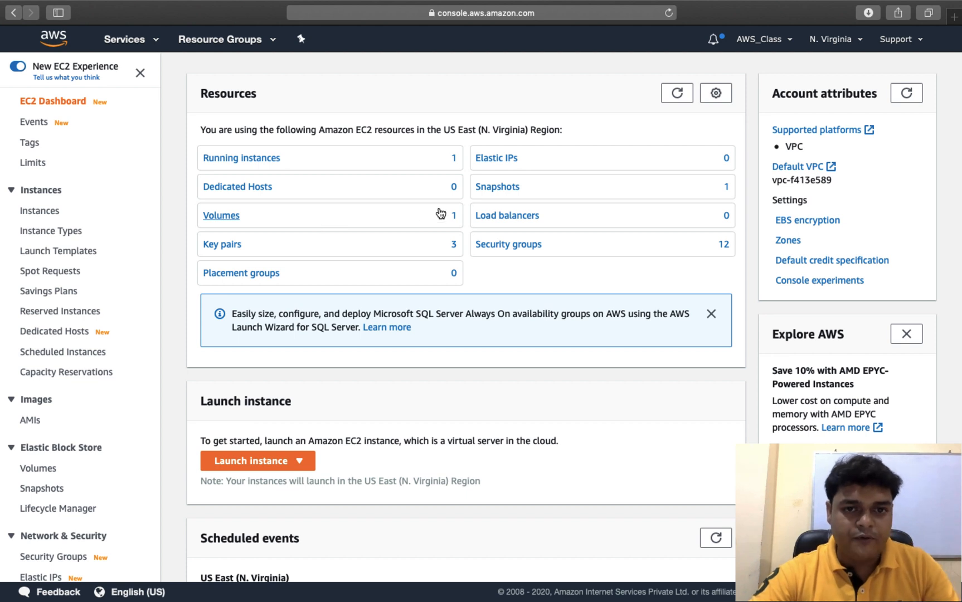
left_click(508, 188)
left_click(311, 71)
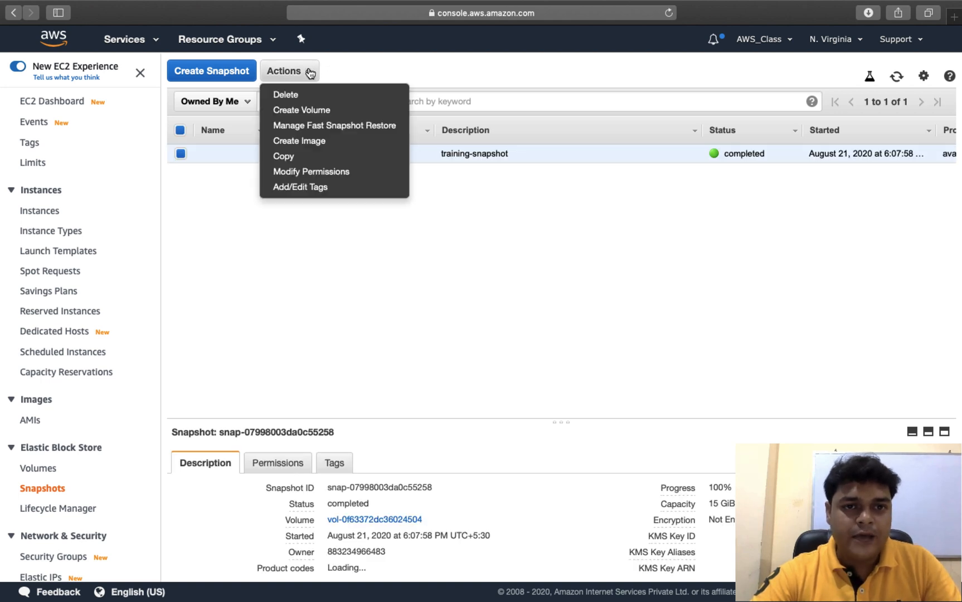
left_click(301, 111)
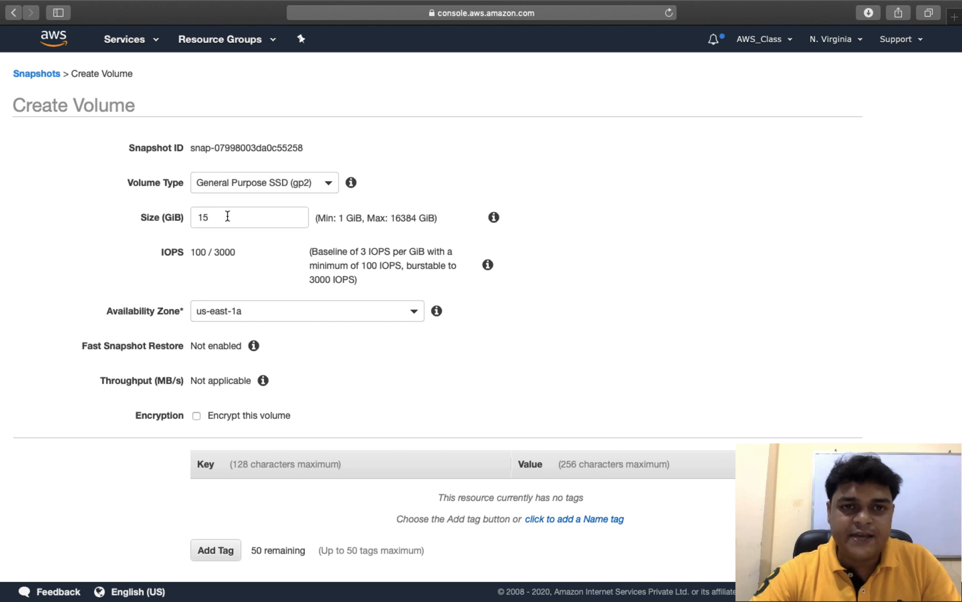
left_click(298, 315)
left_click(243, 424)
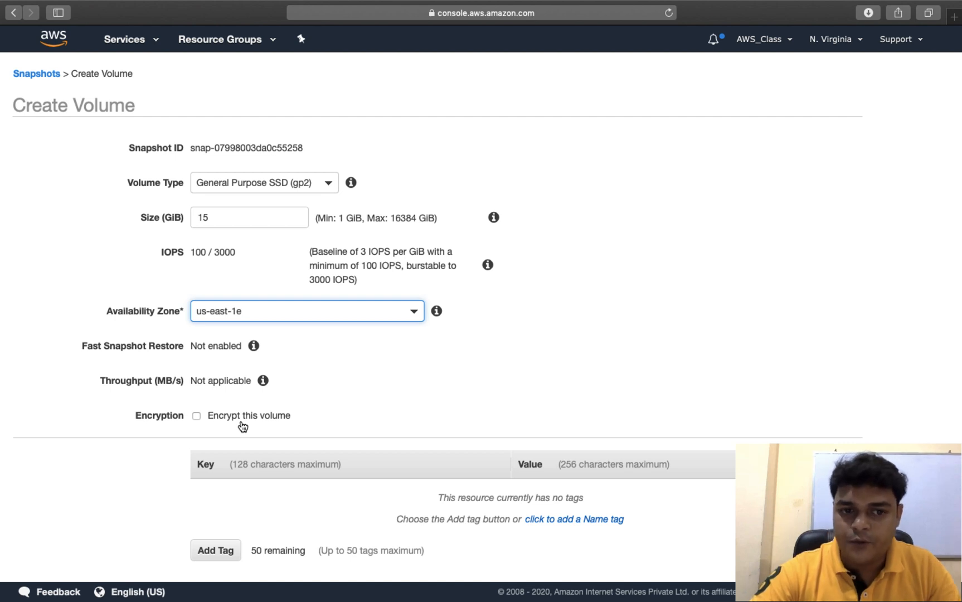
scroll(243, 427, "down", 2)
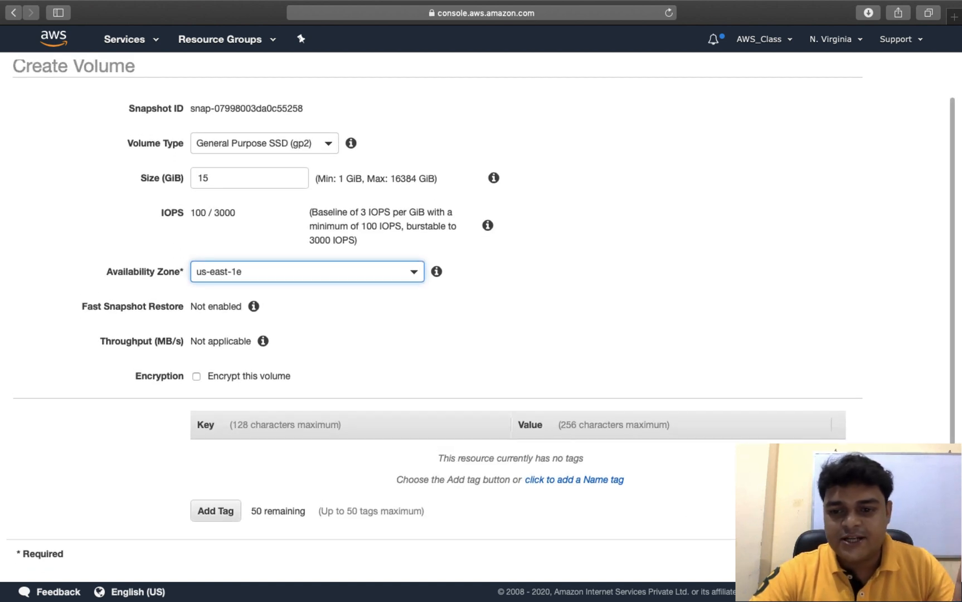
left_click(824, 551)
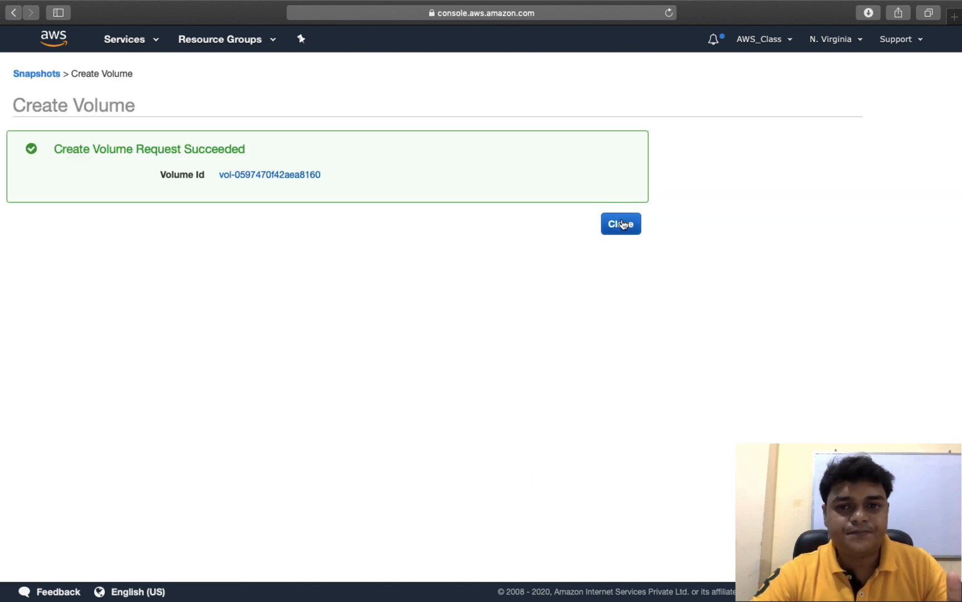
left_click(620, 224)
Step: Attach the available 15 GiB volume to the running vm instance and dismiss the browser notification
left_click(69, 102)
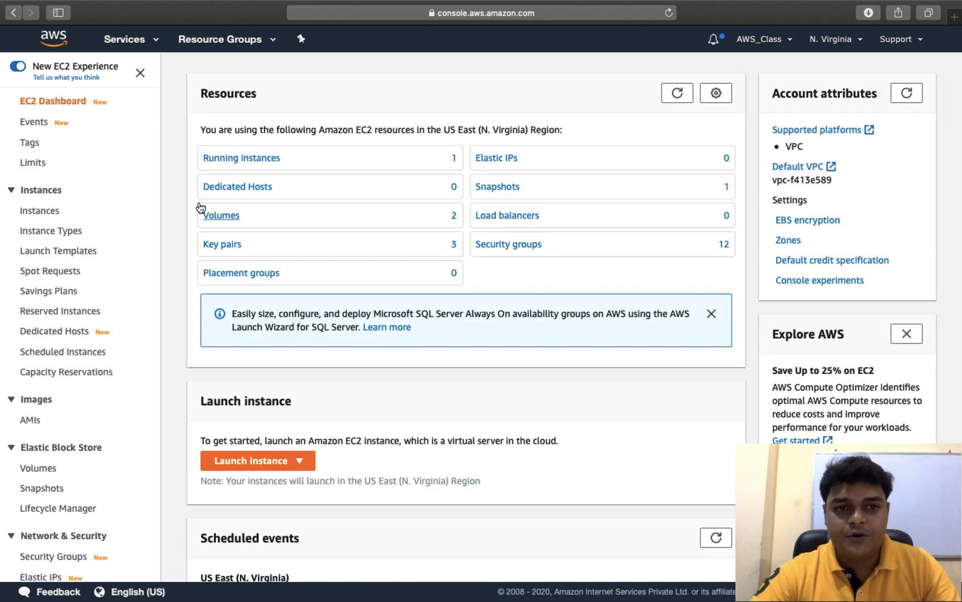
left_click(228, 216)
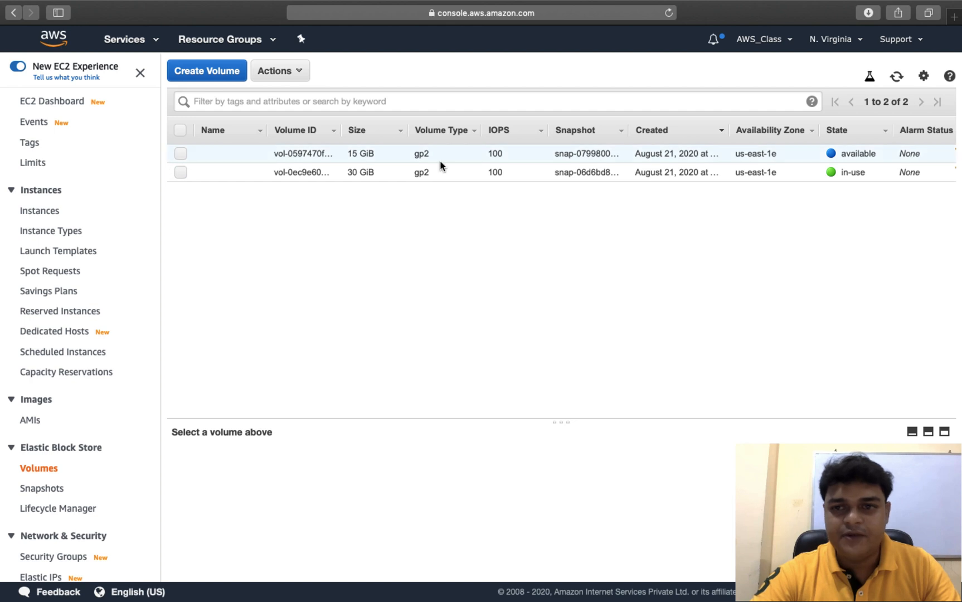
left_click(179, 153)
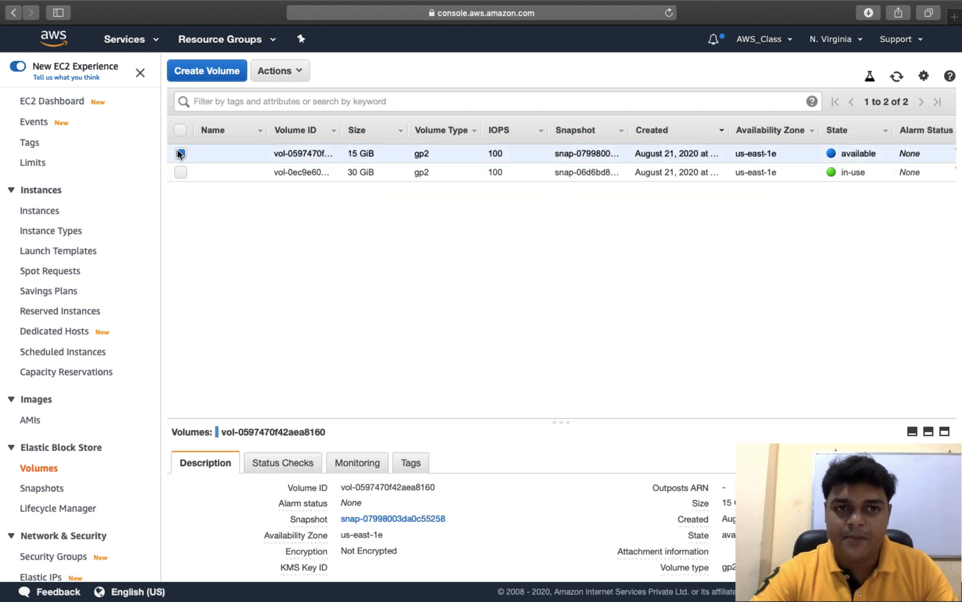
left_click(278, 71)
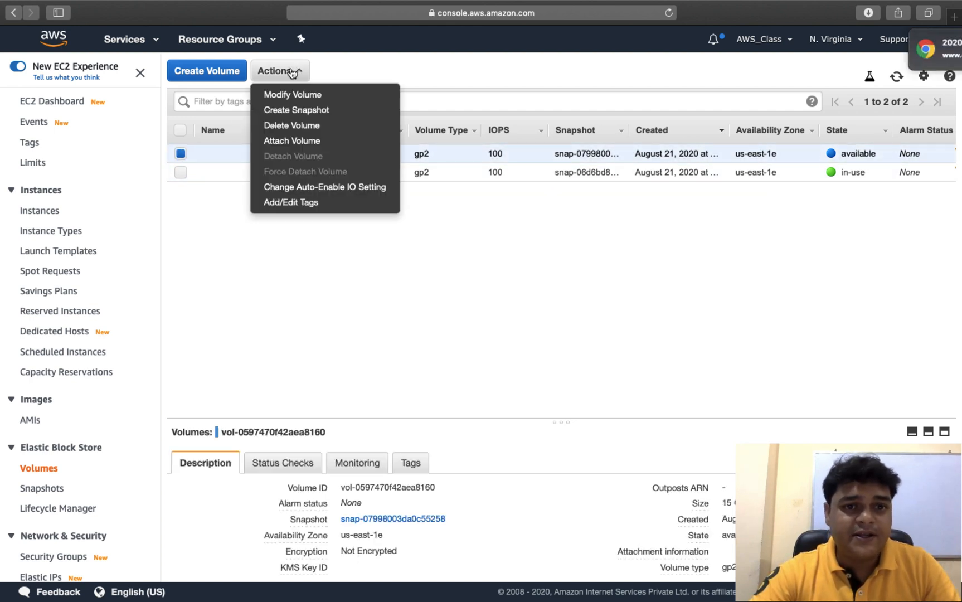
left_click(301, 143)
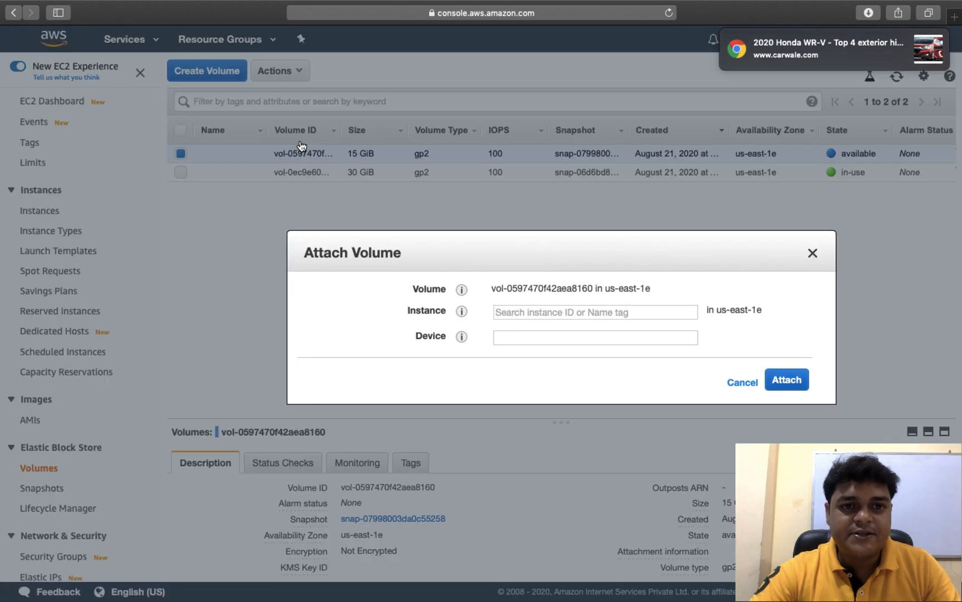
left_click(575, 311)
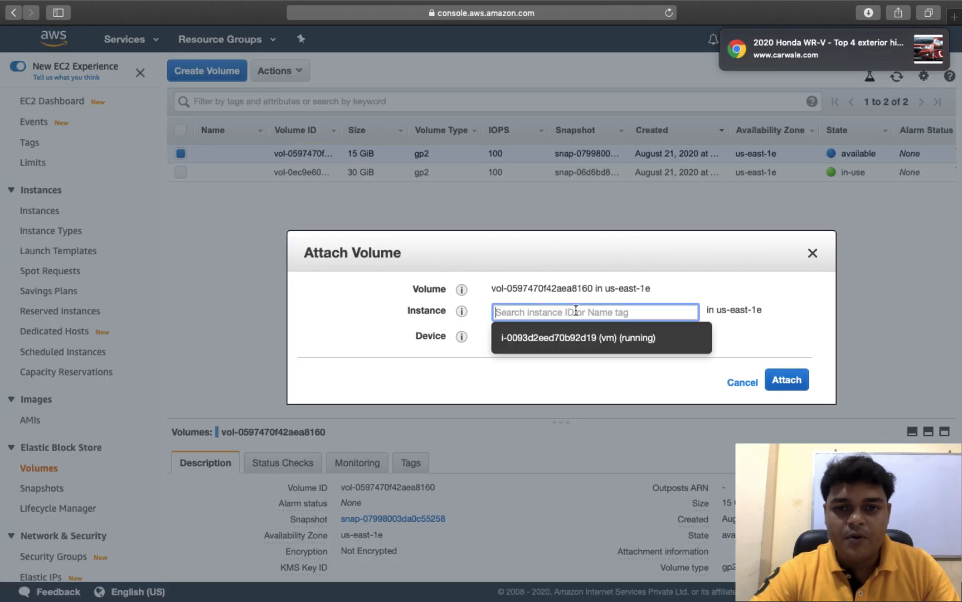
left_click(570, 340)
left_click(777, 397)
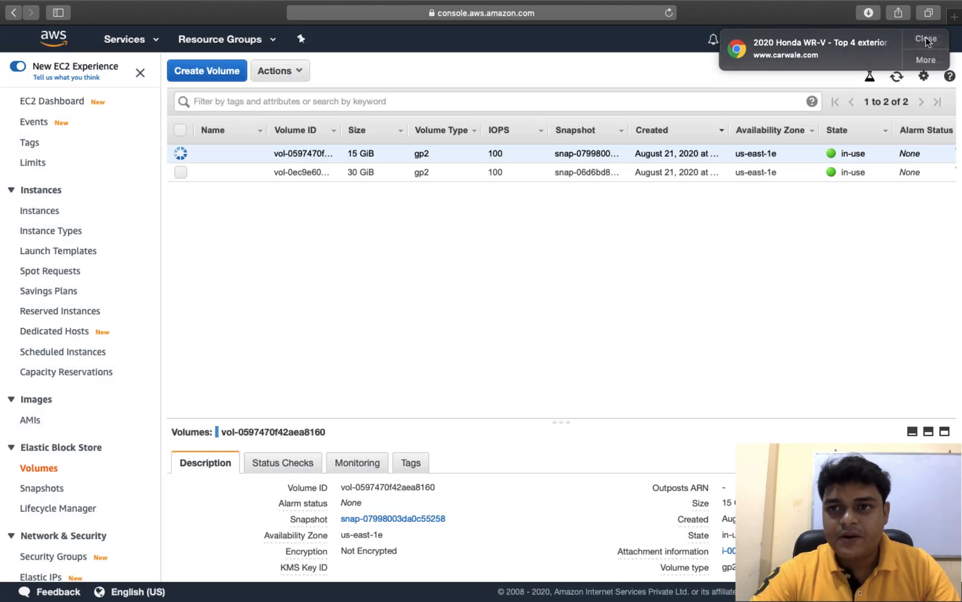
left_click(926, 39)
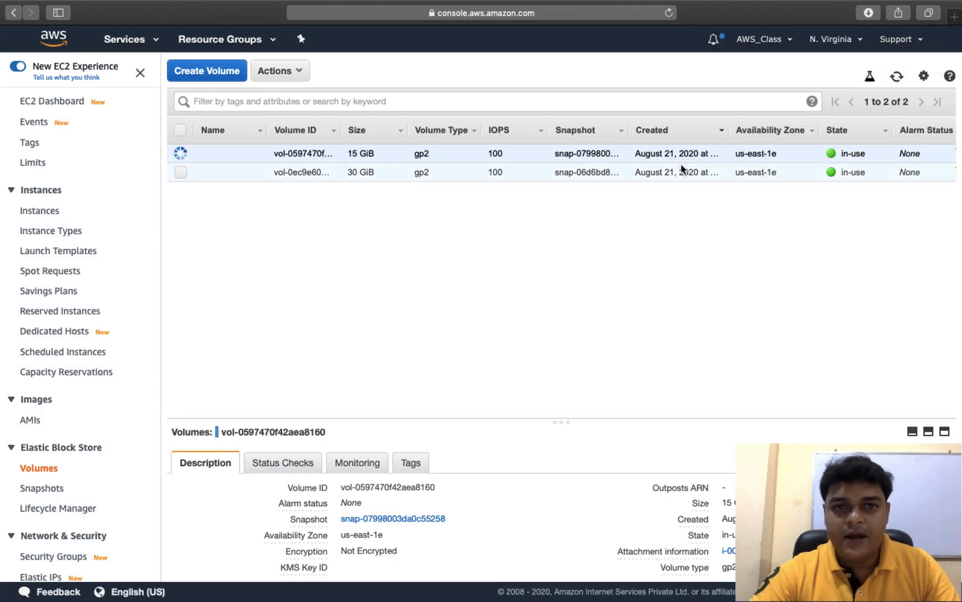
Step: Check the restored data on the Windows instance by opening New Text Document in the D: volume's test folder
key("ctrl+Left")
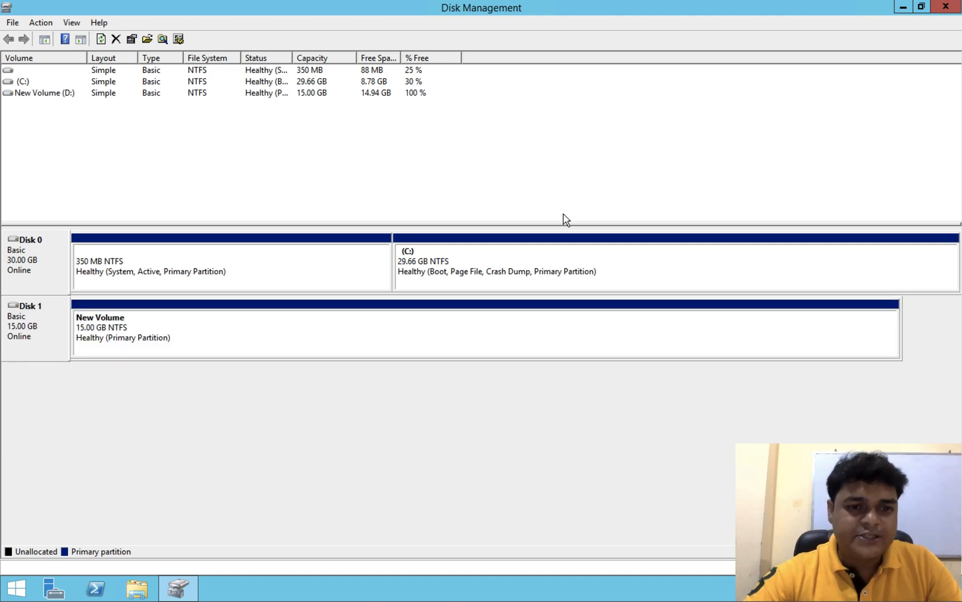
right_click(173, 336)
left_click(205, 340)
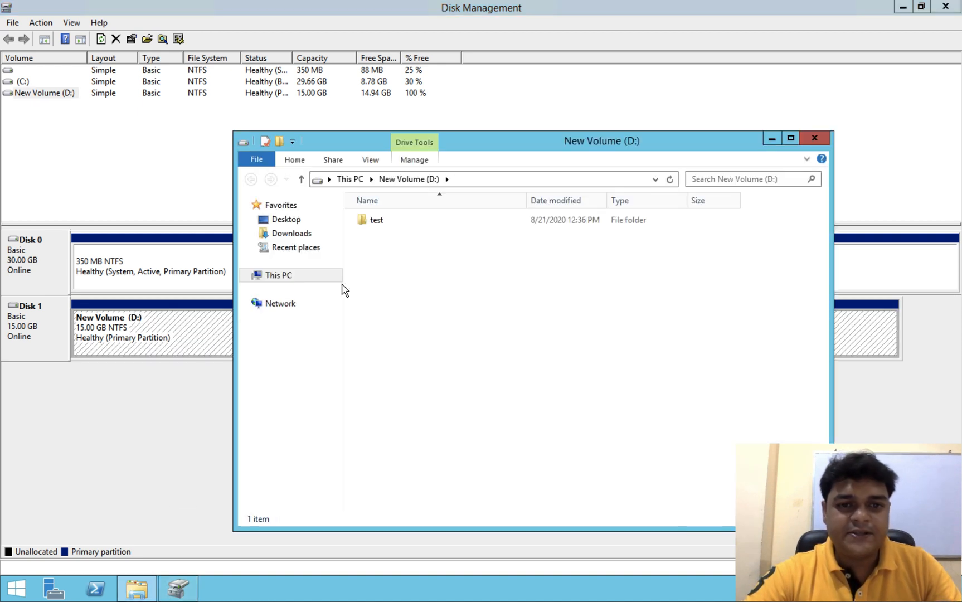
double_click(388, 221)
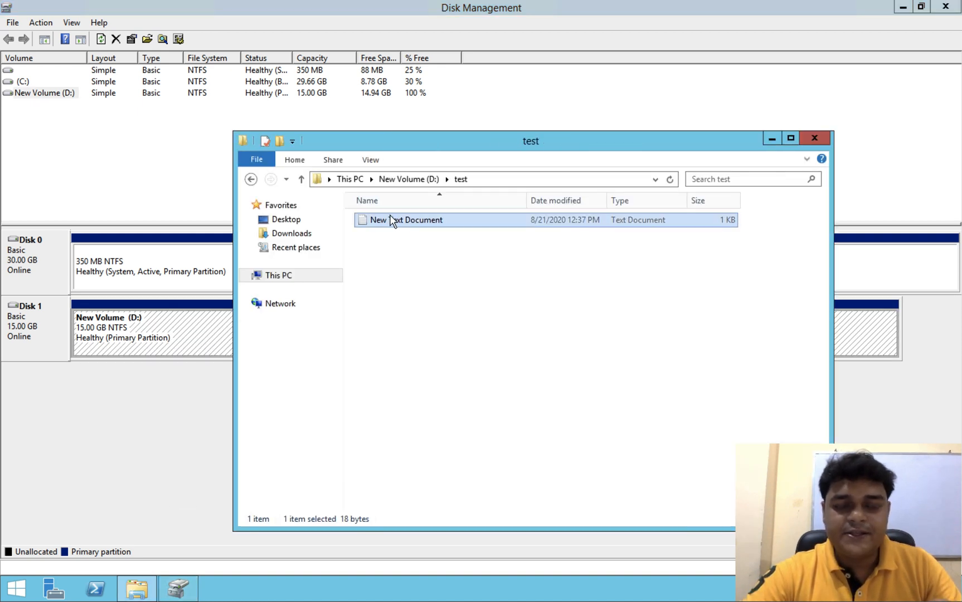
double_click(393, 221)
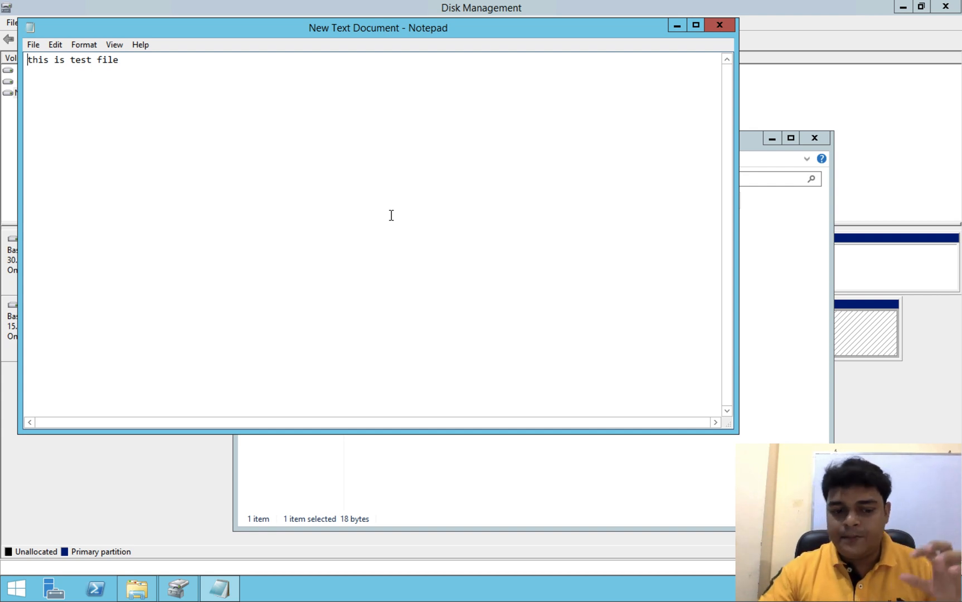
Step: Leave the Windows remote session's screen and minimize the Microsoft Remote Desktop window on the Mac
key("ctrl+Left")
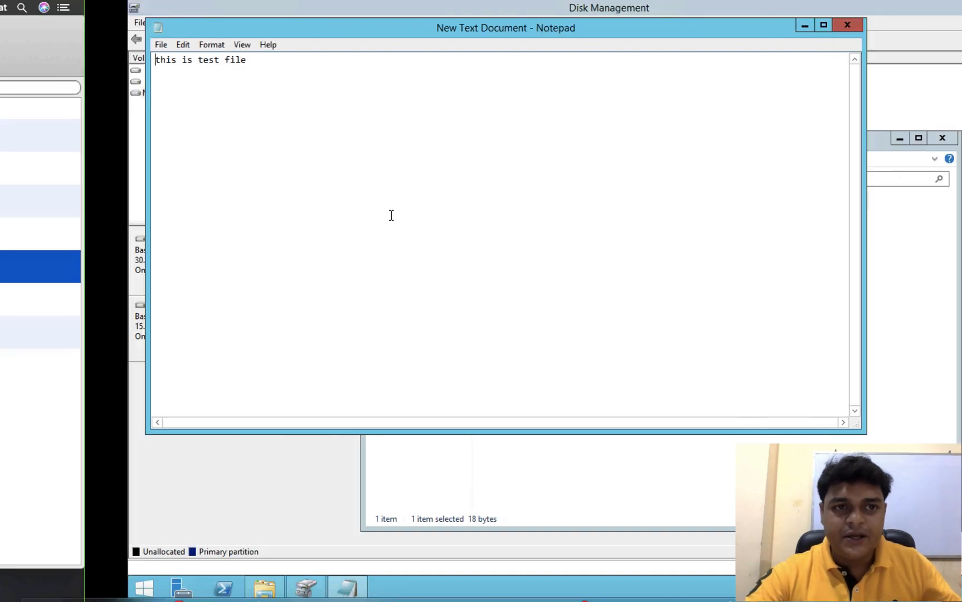
key("ctrl+Right")
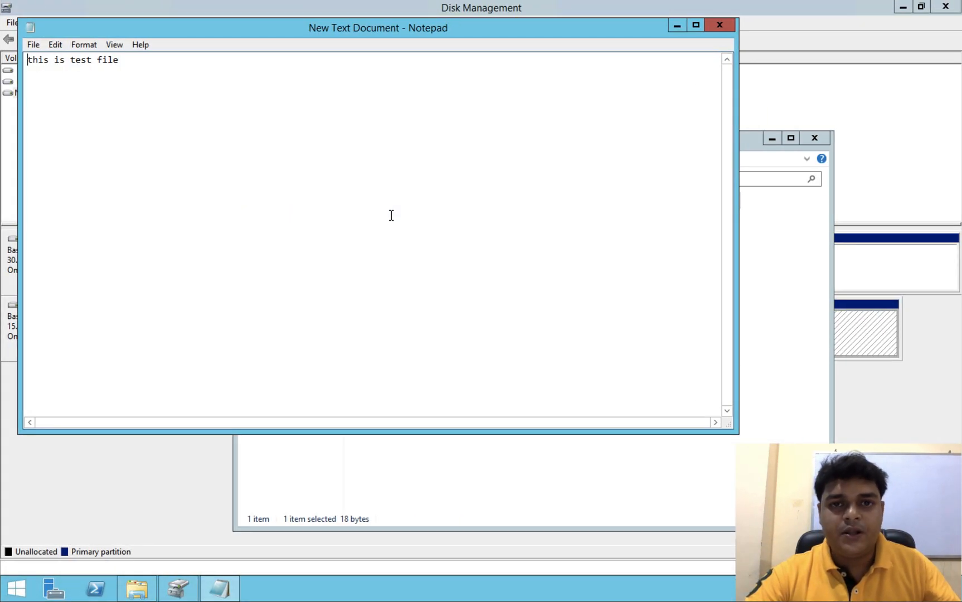
key("ctrl+Left")
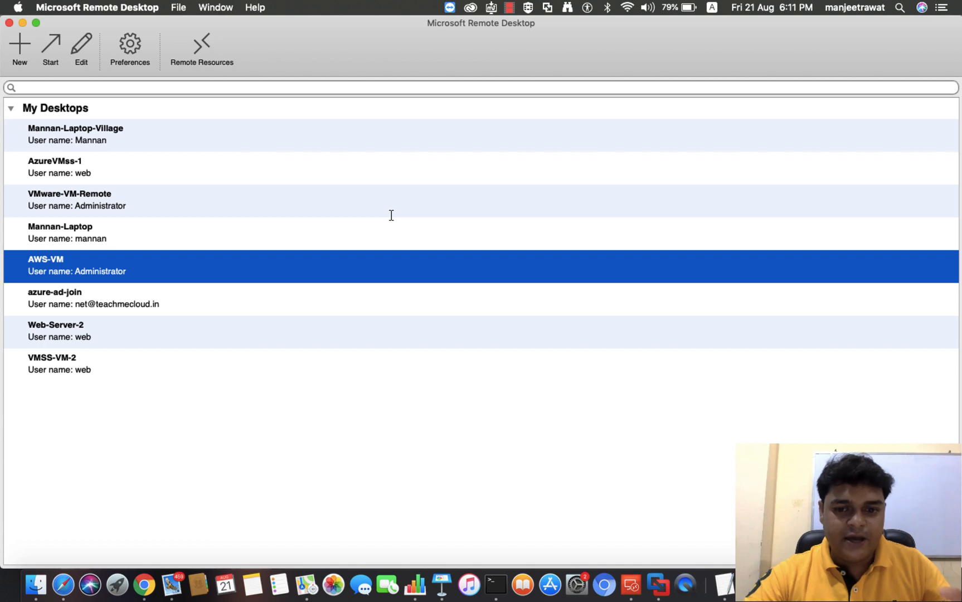
key("ctrl+Left")
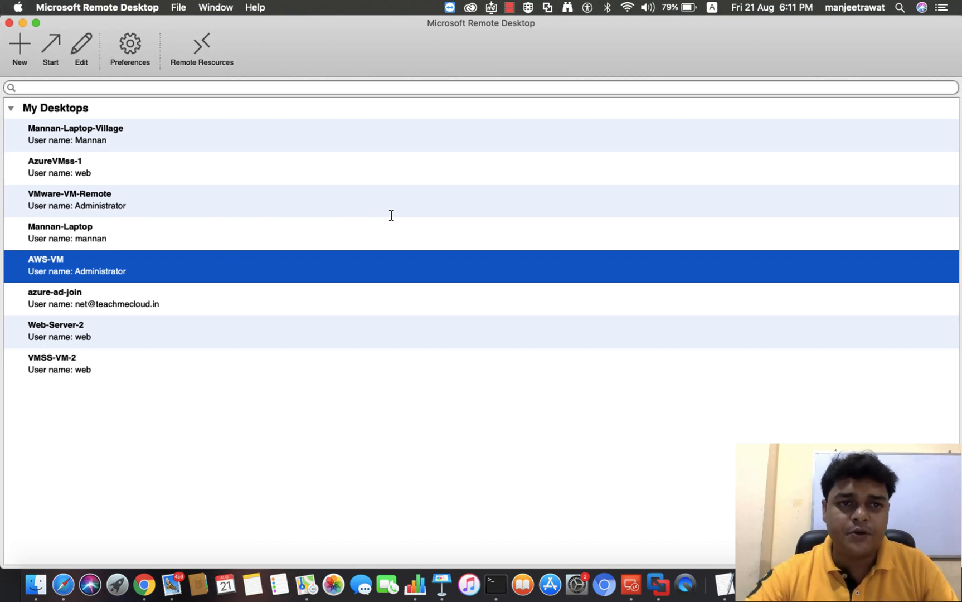
key("ctrl+Left")
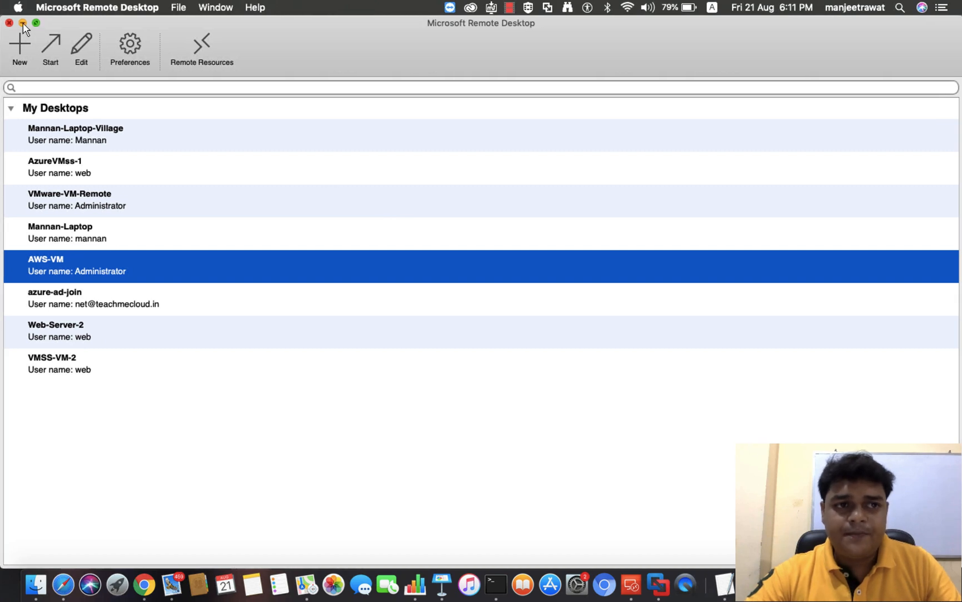
left_click(22, 23)
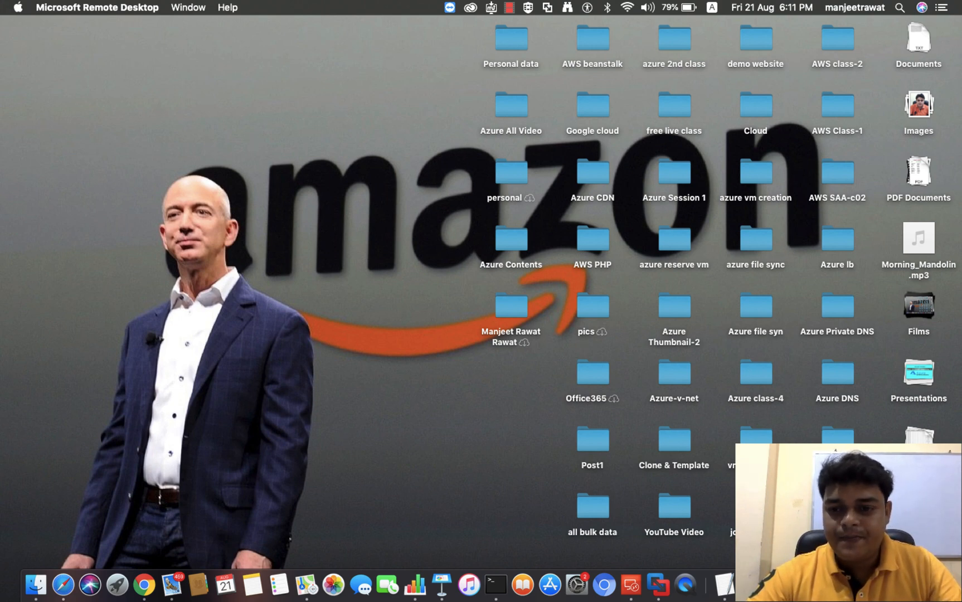
right_click(886, 585)
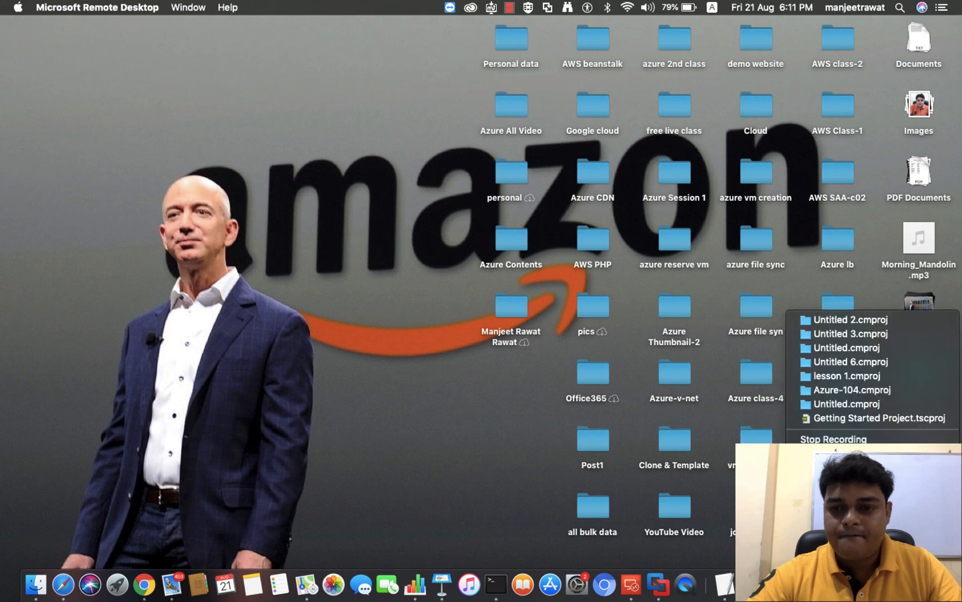